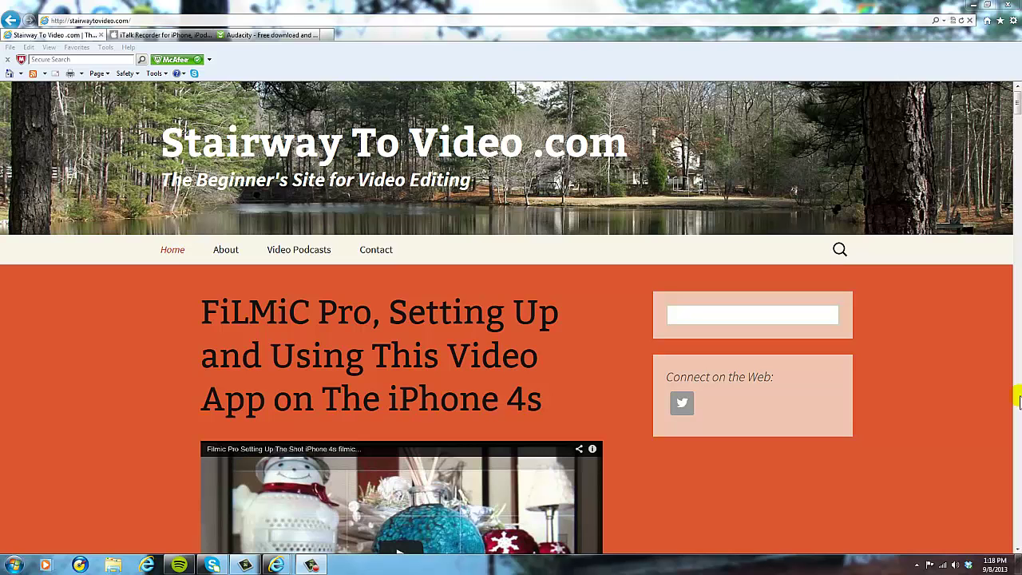
Step: View the free iTalk Recorder iTunes Preview page, then the Audacity download page
{"action": "left_click", "coordinate": [165, 36]}
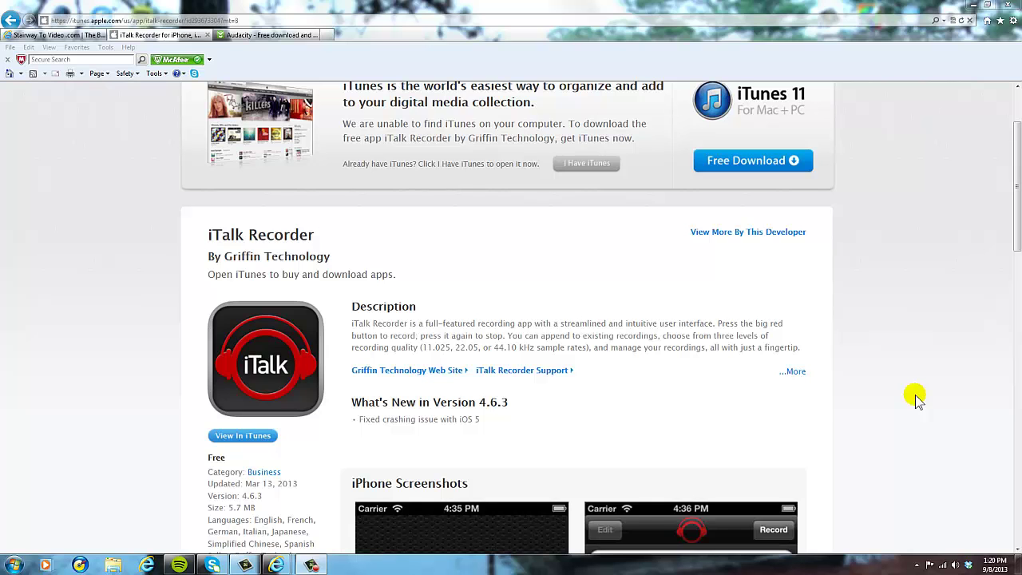
{"action": "left_click", "coordinate": [272, 35]}
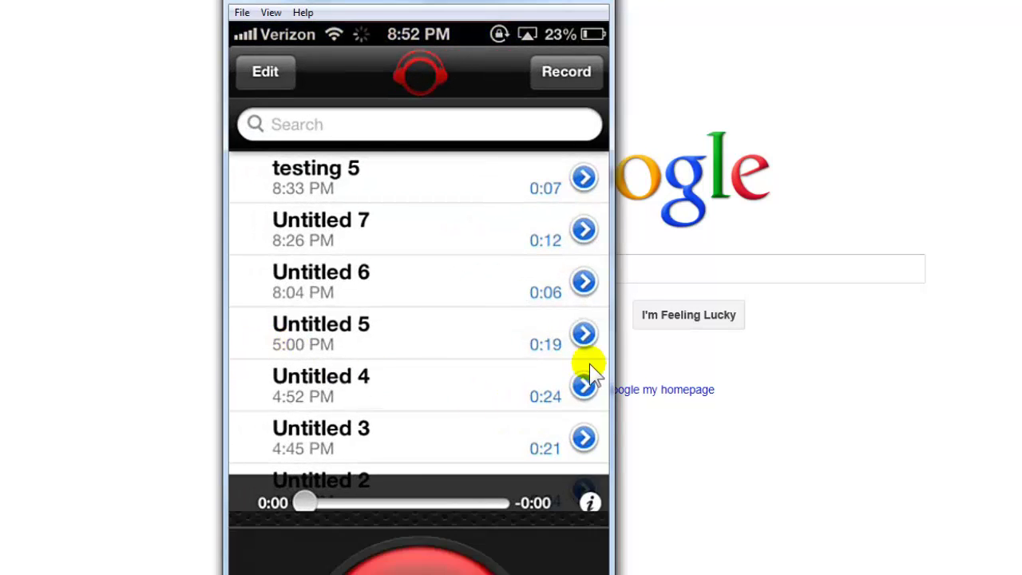
Step: Move the mirrored iPhone (AirServer) window to the right
{"action": "left_click_drag", "start_coordinate": [486, 4], "coordinate": [706, 16]}
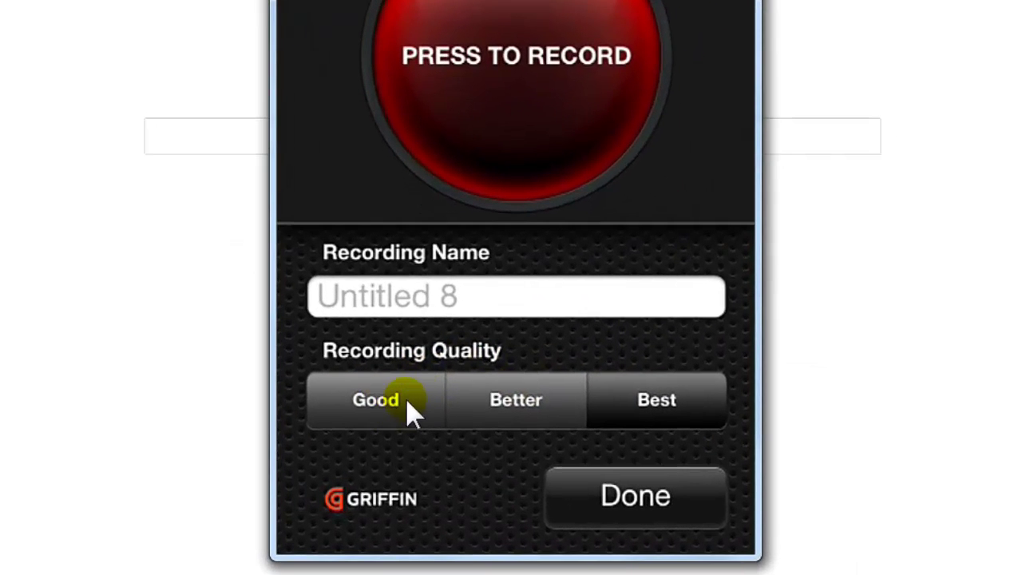
Step: Step the recording quality through Good and Better, ending on Best
{"action": "left_click", "coordinate": [387, 416]}
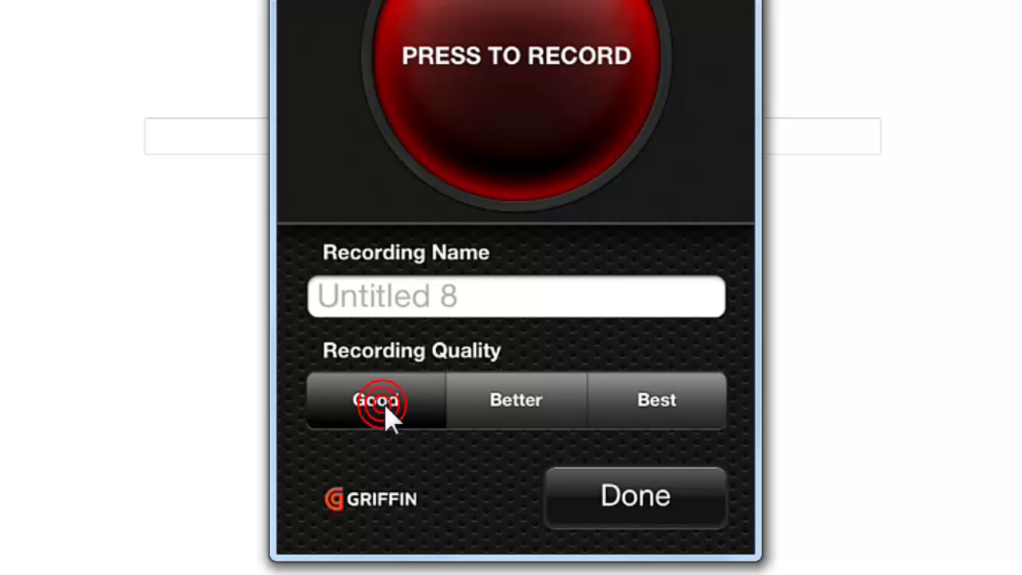
{"action": "left_click", "coordinate": [479, 412]}
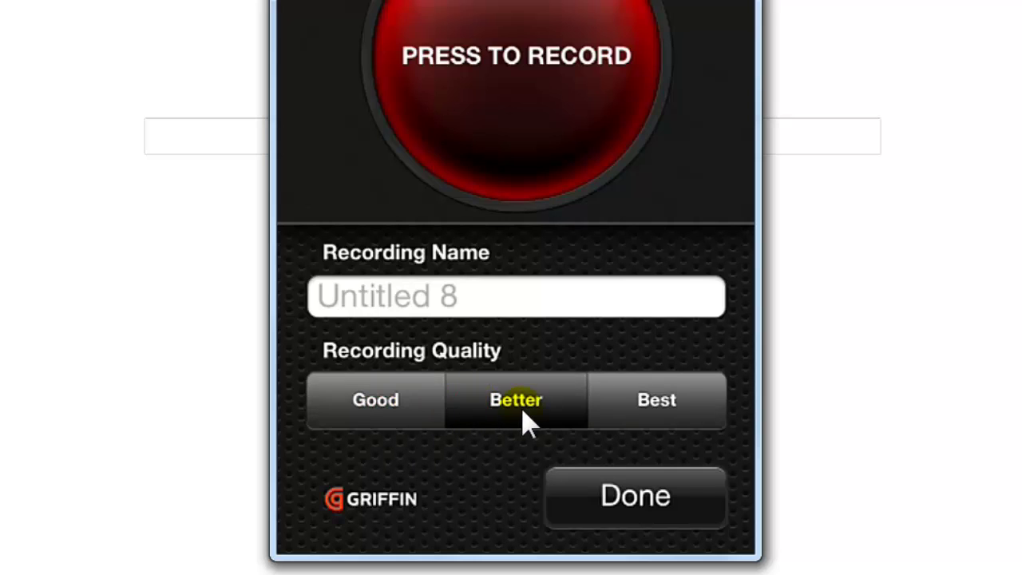
{"action": "left_click", "coordinate": [609, 409]}
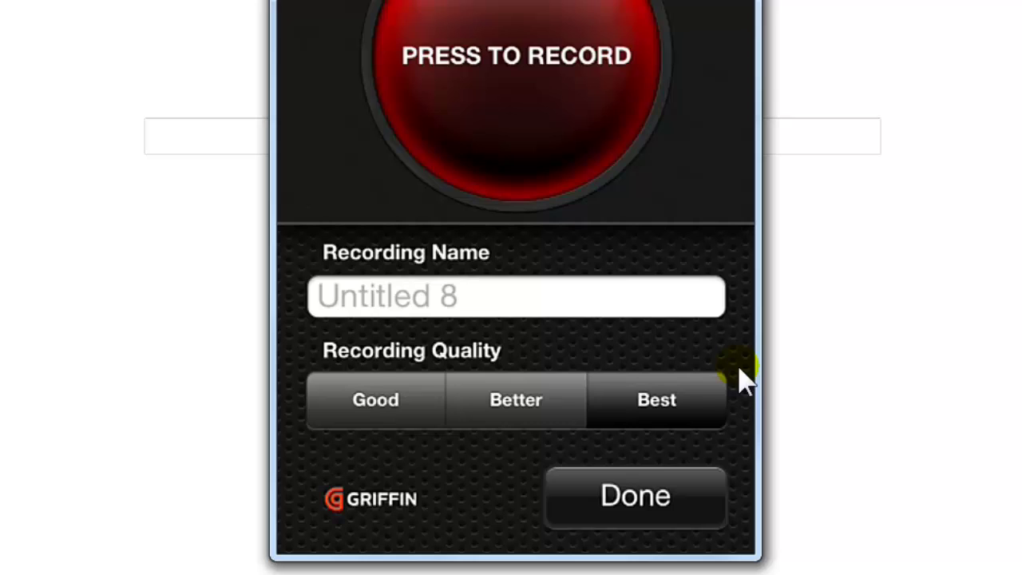
Step: Name the new recording 'testing 8'
{"action": "left_click", "coordinate": [449, 298]}
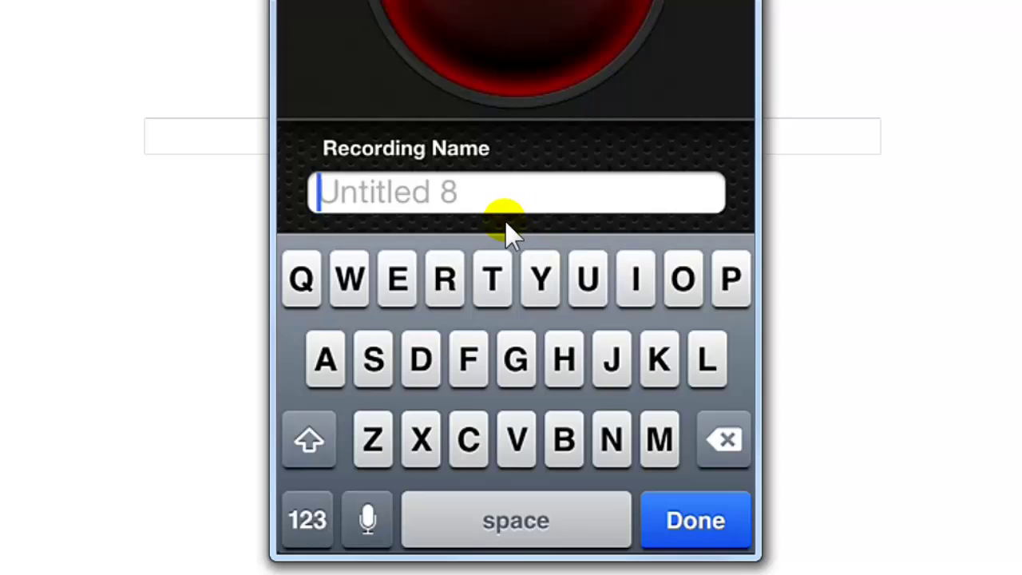
{"action": "type", "text": "testing"}
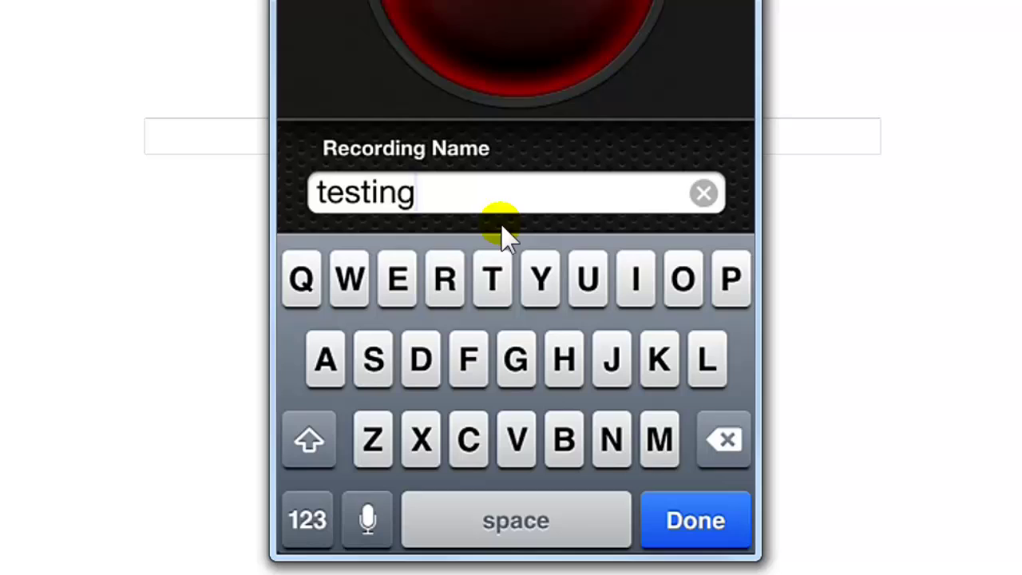
{"action": "type", "text": " 8"}
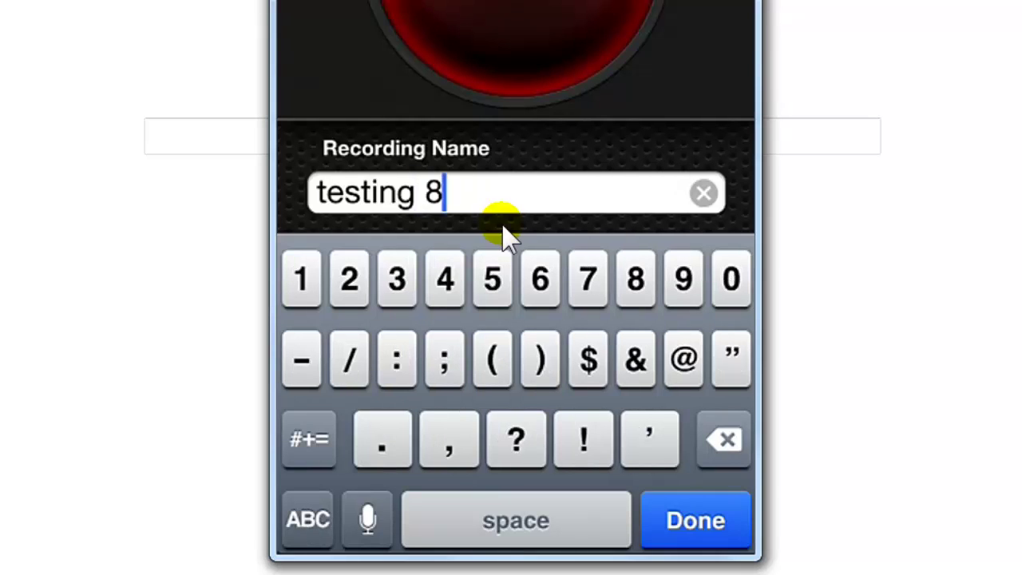
{"action": "left_click", "coordinate": [689, 533]}
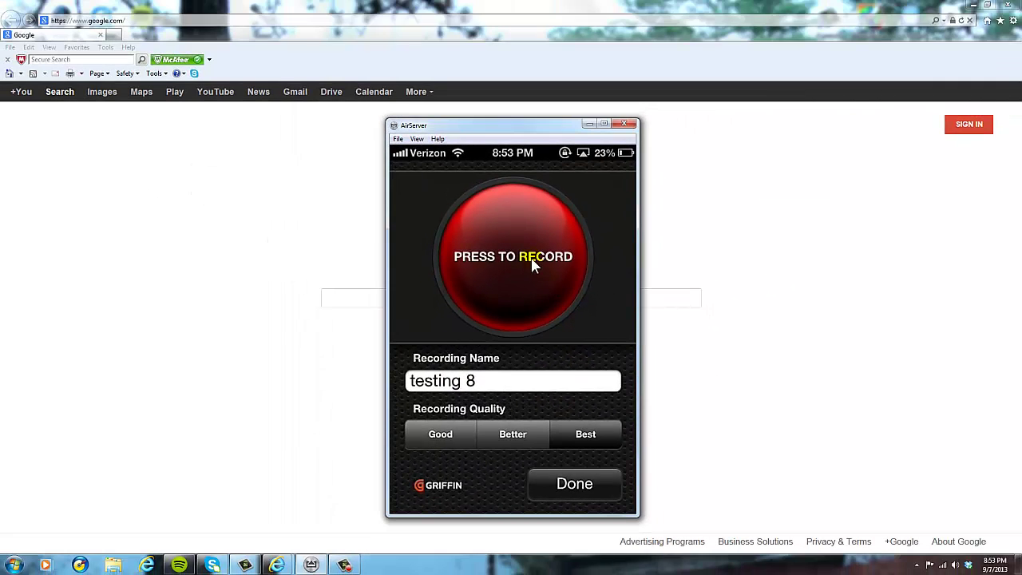
Step: Record a test clip with PRESS TO RECORD
{"action": "left_click", "coordinate": [530, 264]}
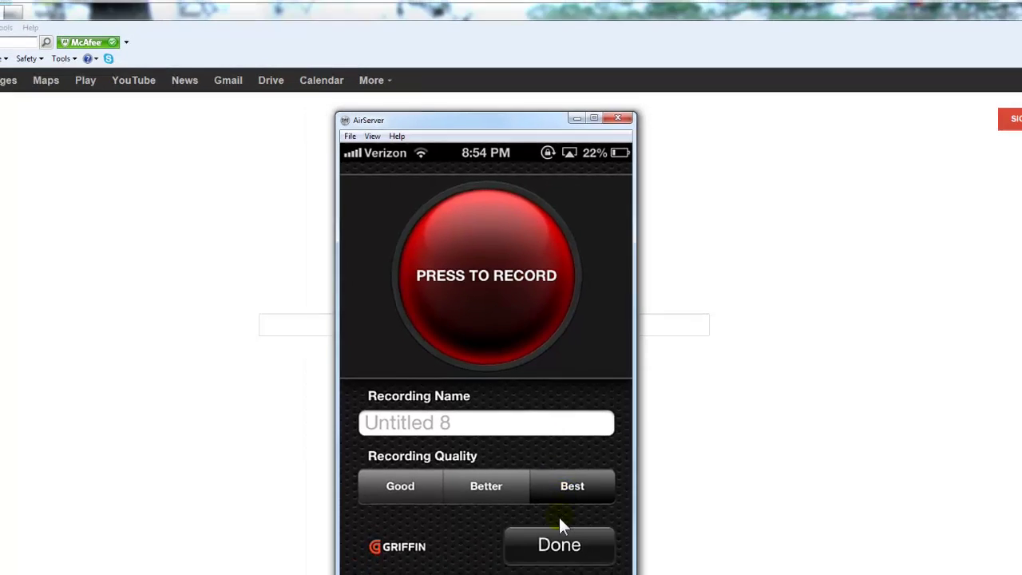
Step: Return to the recordings list and check Untitled 6's sending options
{"action": "left_click", "coordinate": [575, 479]}
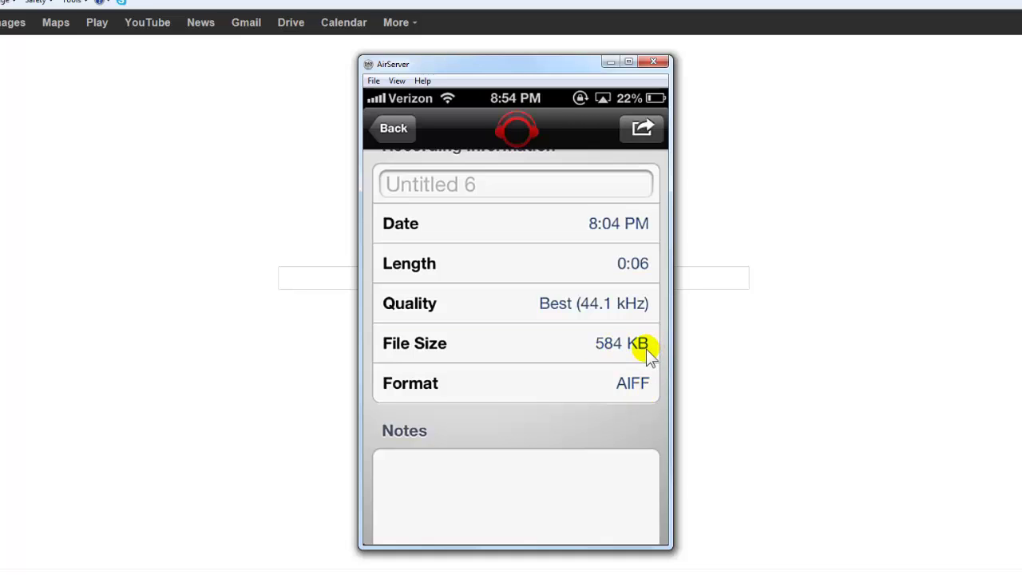
{"action": "left_click", "coordinate": [643, 128]}
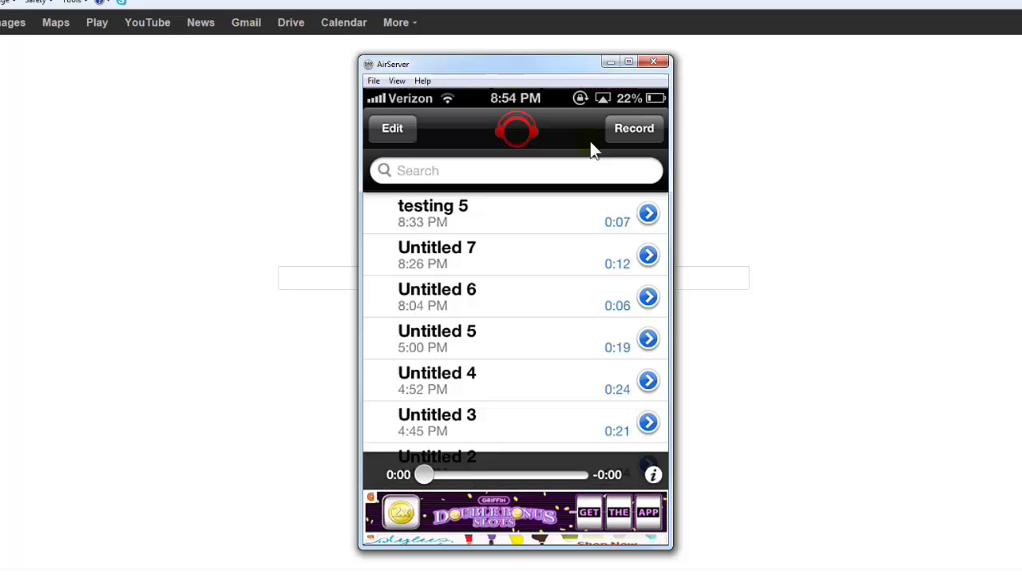
Step: Start a new recording, Untitled 8, from the recordings list
{"action": "left_click", "coordinate": [595, 146]}
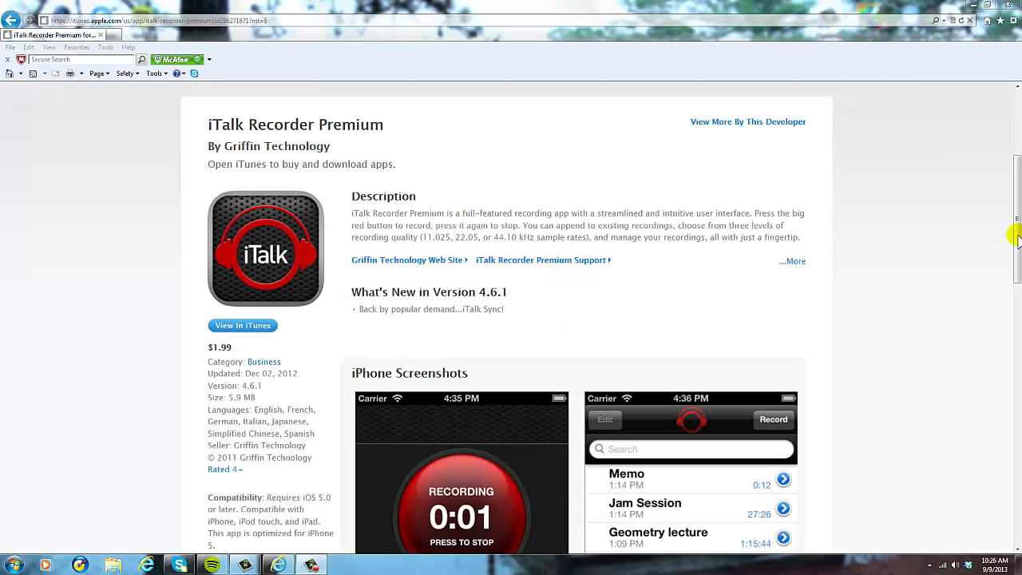
Step: Scroll the iTalk Recorder Premium page to its description and iPhone screenshots
{"action": "mouse_move", "coordinate": [1014, 236]}
{"action": "left_mouse_down"}
{"action": "mouse_move", "coordinate": [1017, 321]}
{"action": "mouse_move", "coordinate": [1017, 240]}
{"action": "left_mouse_up"}
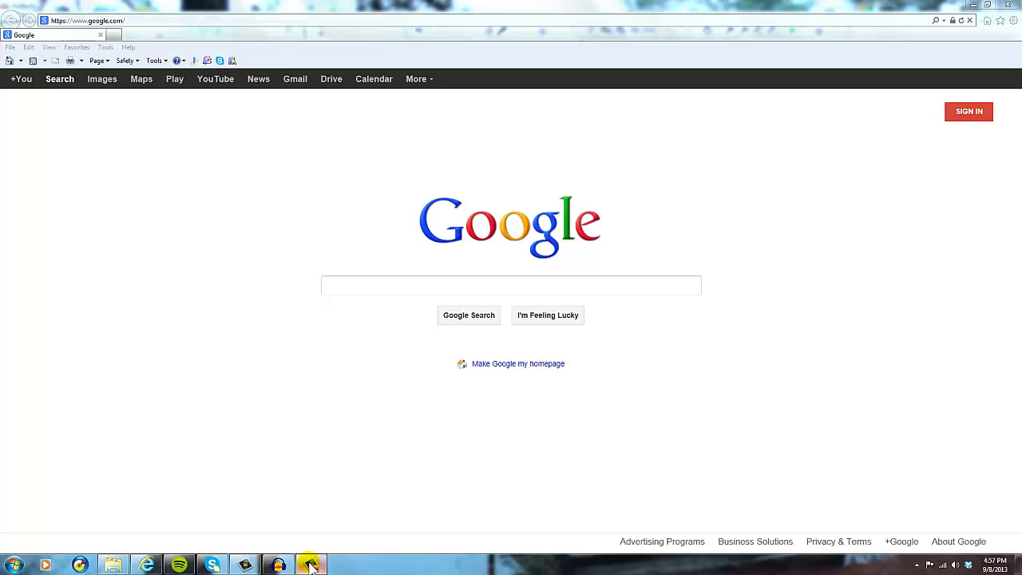
Step: In Audacity's Open dialog, open Untitled Test 6 from the Dropbox folder
{"action": "left_click", "coordinate": [277, 566]}
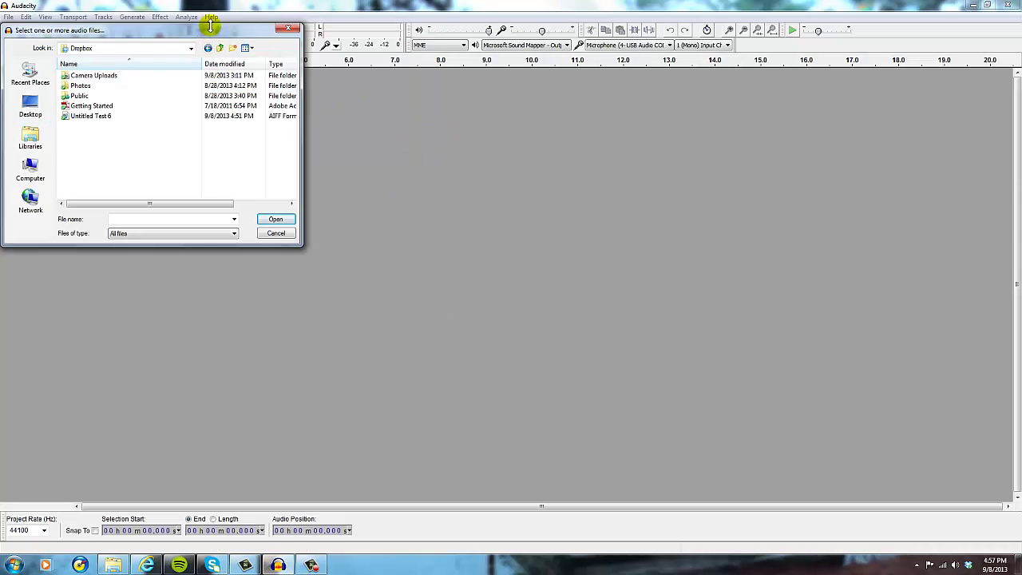
{"action": "left_click_drag", "start_coordinate": [209, 32], "coordinate": [224, 85]}
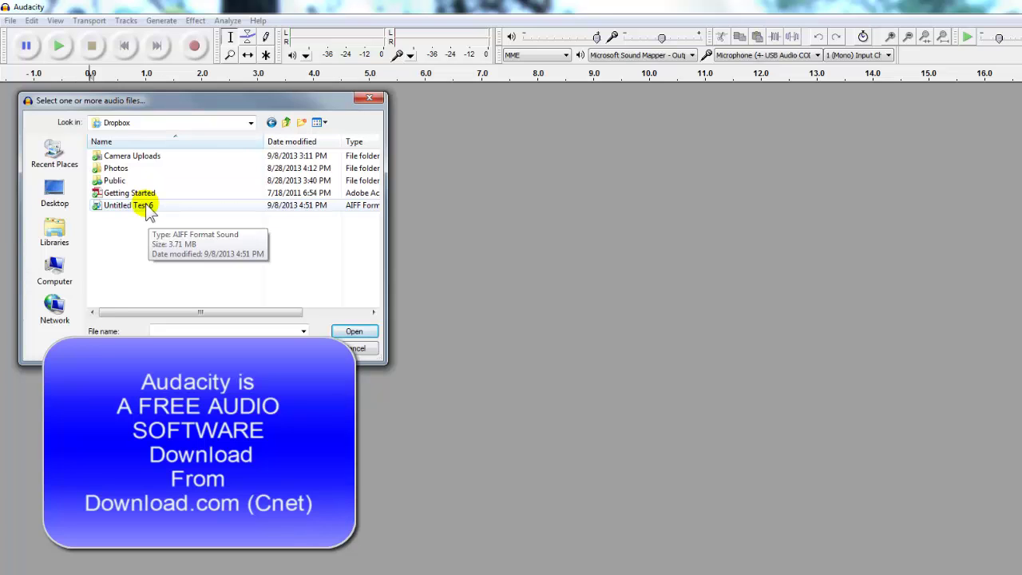
{"action": "left_click", "coordinate": [147, 210]}
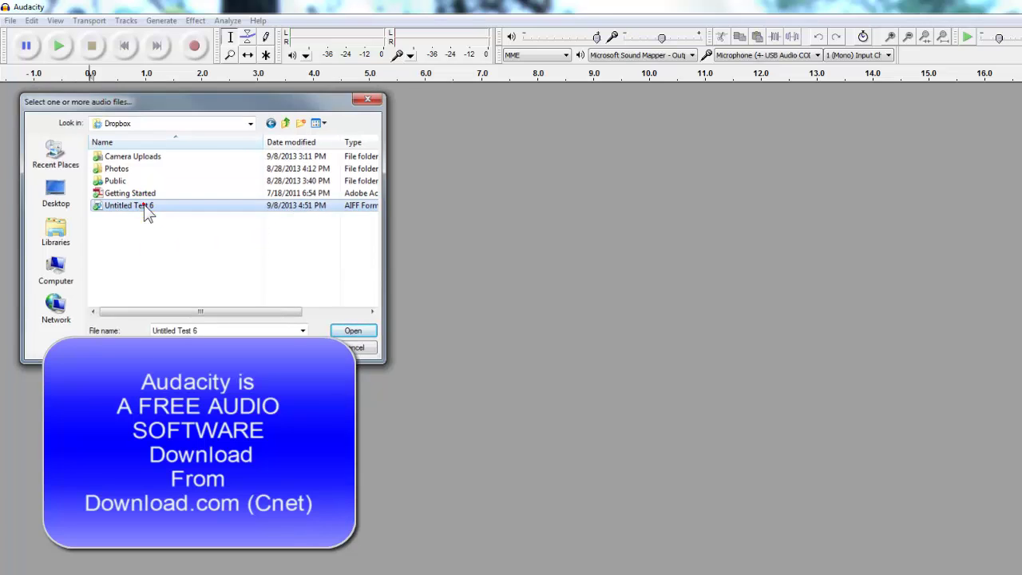
{"action": "double_click", "coordinate": [144, 204]}
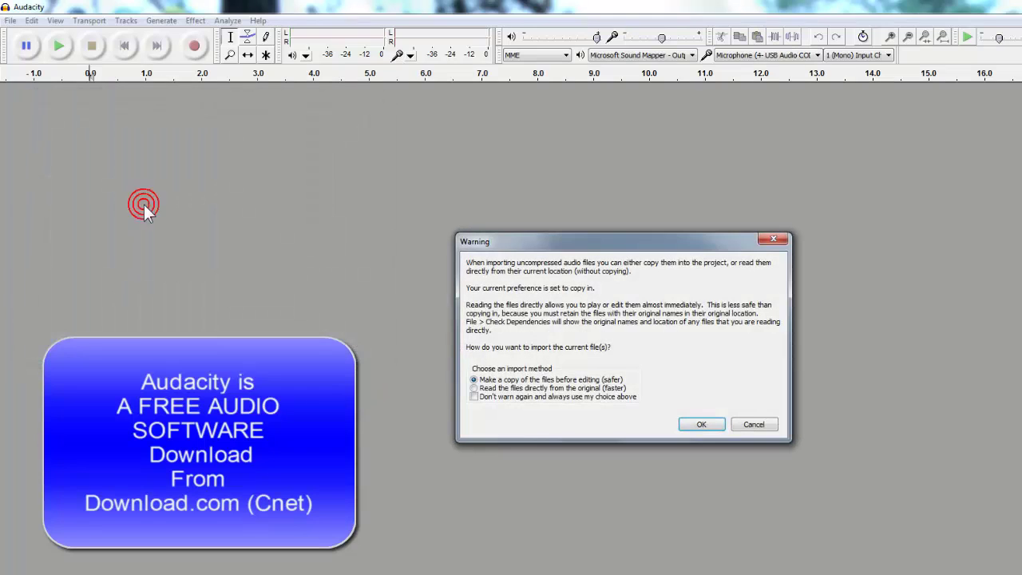
Step: Import a copy of Untitled Test 6 and play back its opening seconds
{"action": "left_click", "coordinate": [707, 424]}
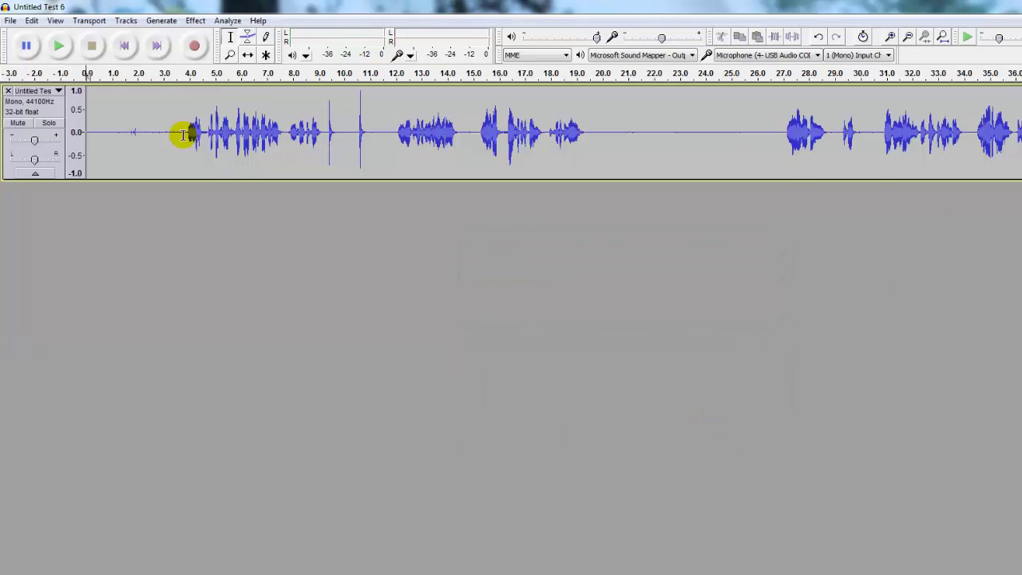
{"action": "left_click", "coordinate": [59, 47]}
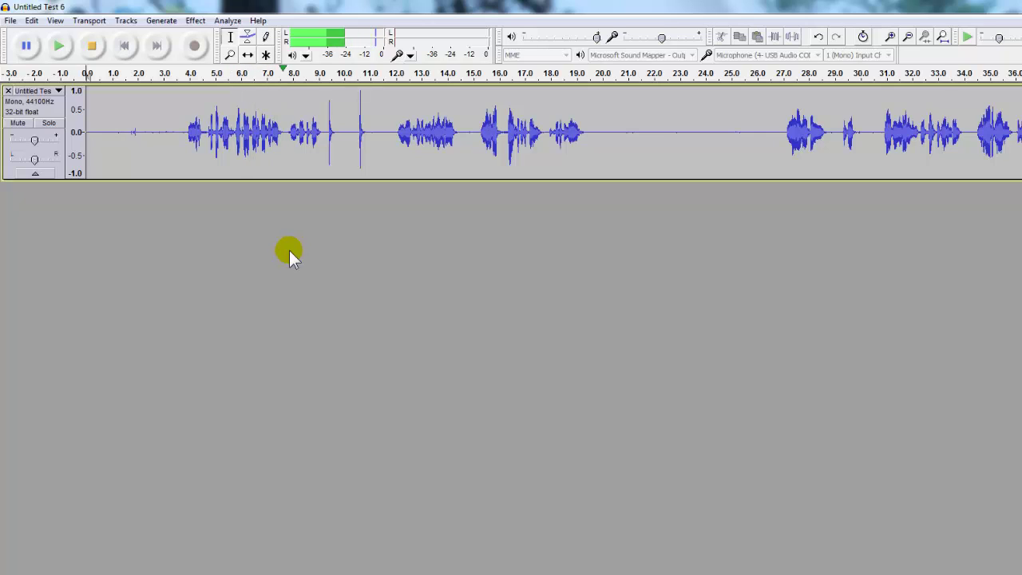
{"action": "left_click", "coordinate": [91, 46]}
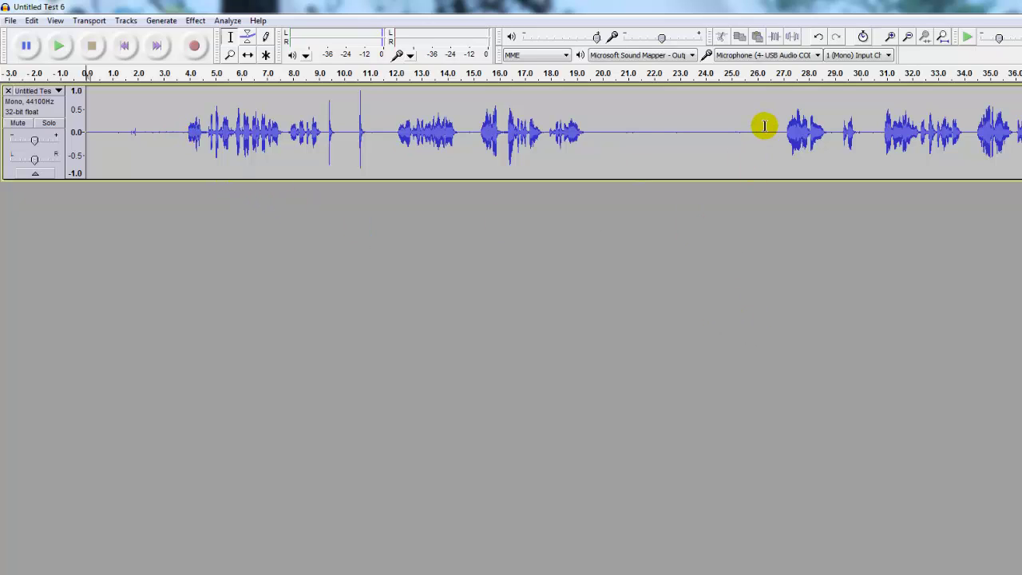
Step: Select the quiet 20.3–26.8 s stretch and get a noise profile via Effect > Noise Removal
{"action": "left_click_drag", "start_coordinate": [776, 131], "coordinate": [606, 131]}
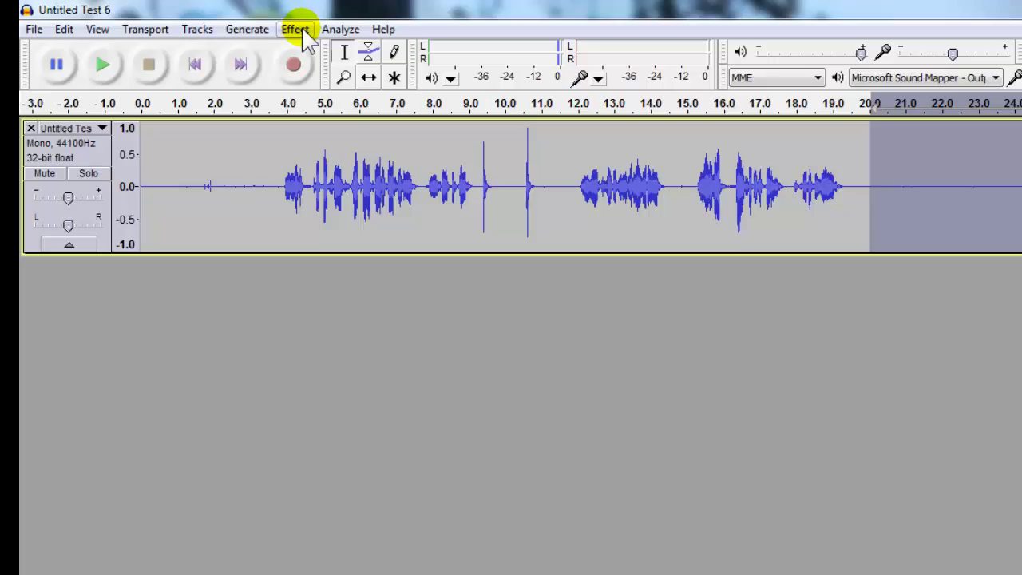
{"action": "left_click", "coordinate": [302, 32]}
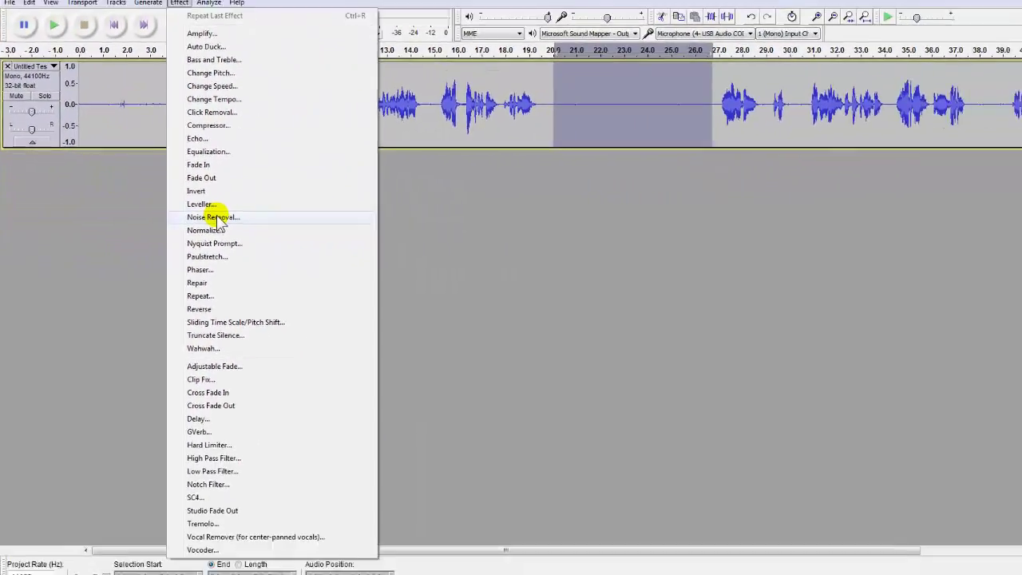
{"action": "left_click", "coordinate": [306, 254]}
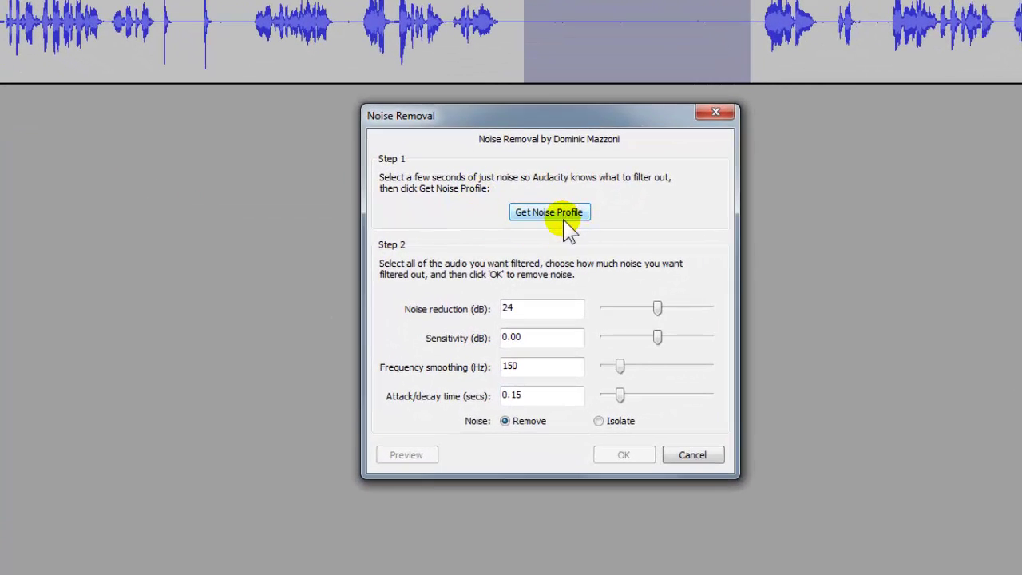
{"action": "left_click", "coordinate": [564, 218]}
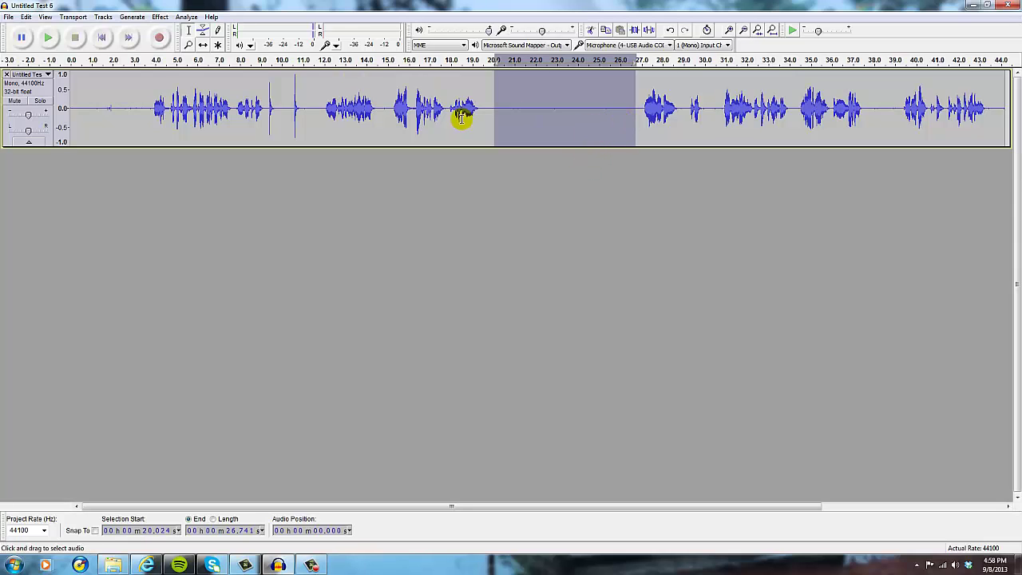
Step: Select the whole Untitled Test 6 track and apply Noise Removal with 24 dB reduction
{"action": "left_click", "coordinate": [160, 17]}
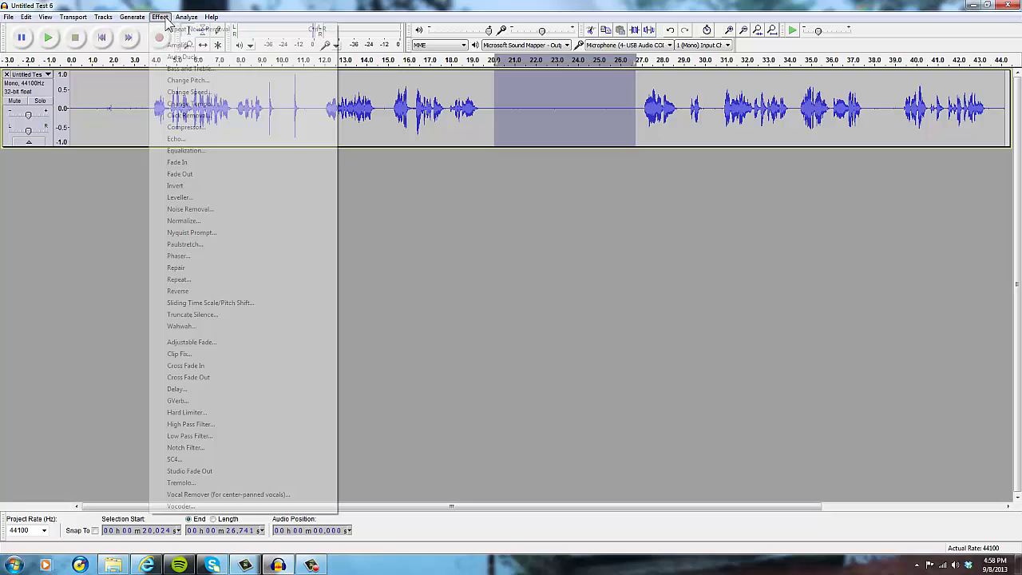
{"action": "left_click", "coordinate": [386, 228]}
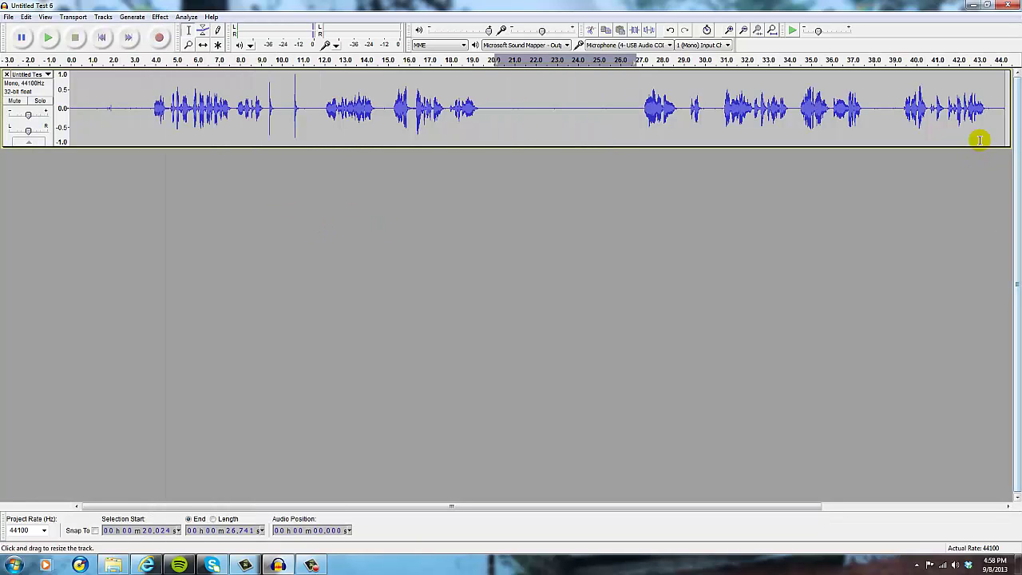
{"action": "left_click_drag", "start_coordinate": [995, 107], "coordinate": [88, 119]}
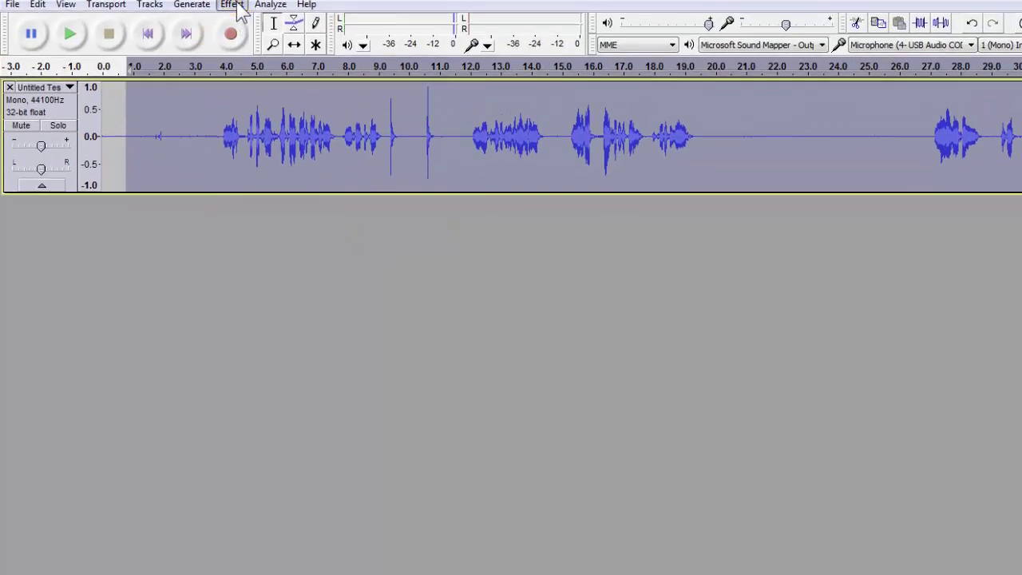
{"action": "left_click", "coordinate": [208, 22]}
{"action": "left_click", "coordinate": [286, 200]}
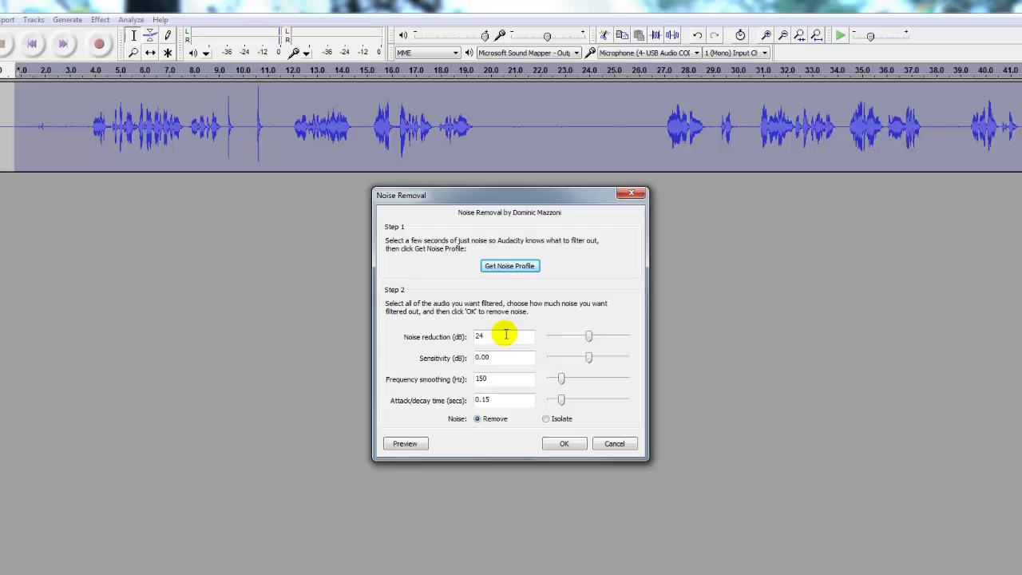
{"action": "left_click", "coordinate": [565, 444]}
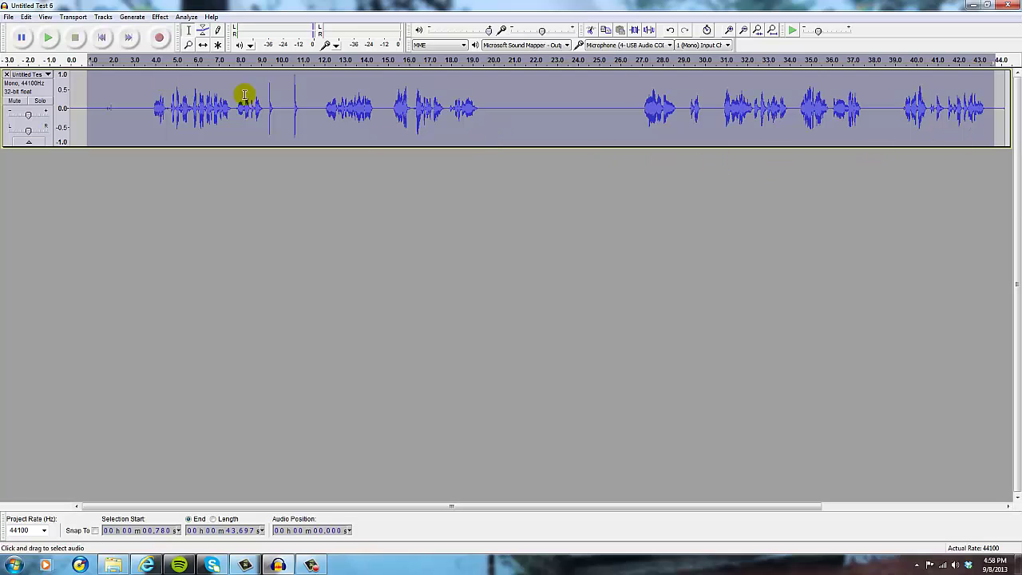
{"action": "left_click", "coordinate": [84, 117]}
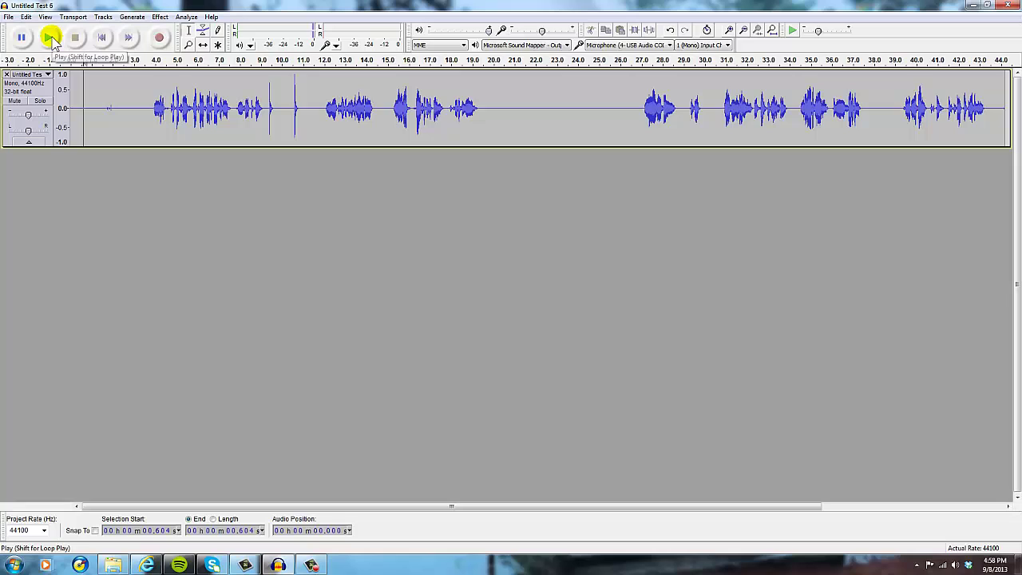
{"action": "left_click", "coordinate": [50, 37]}
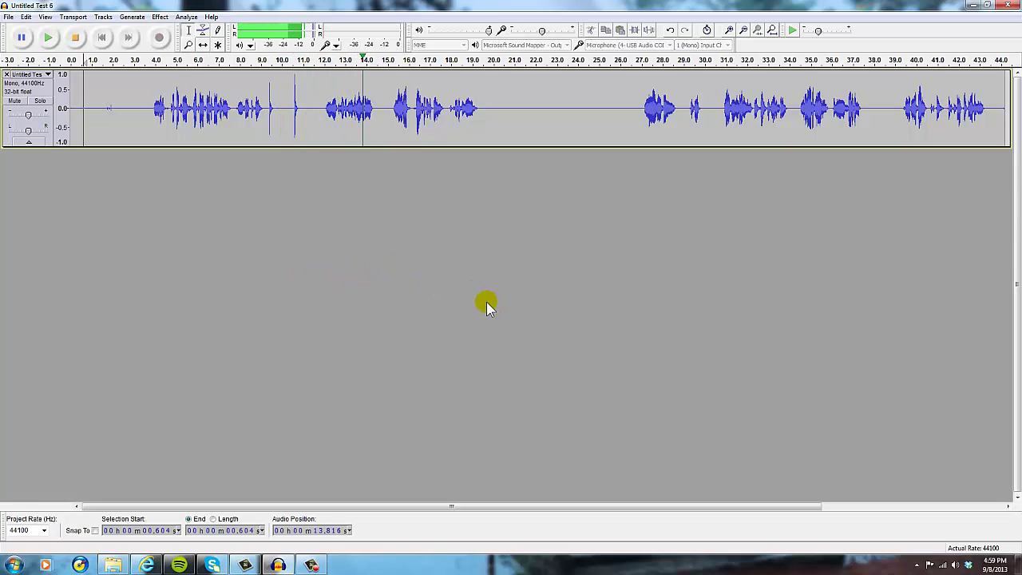
{"action": "left_click", "coordinate": [80, 38]}
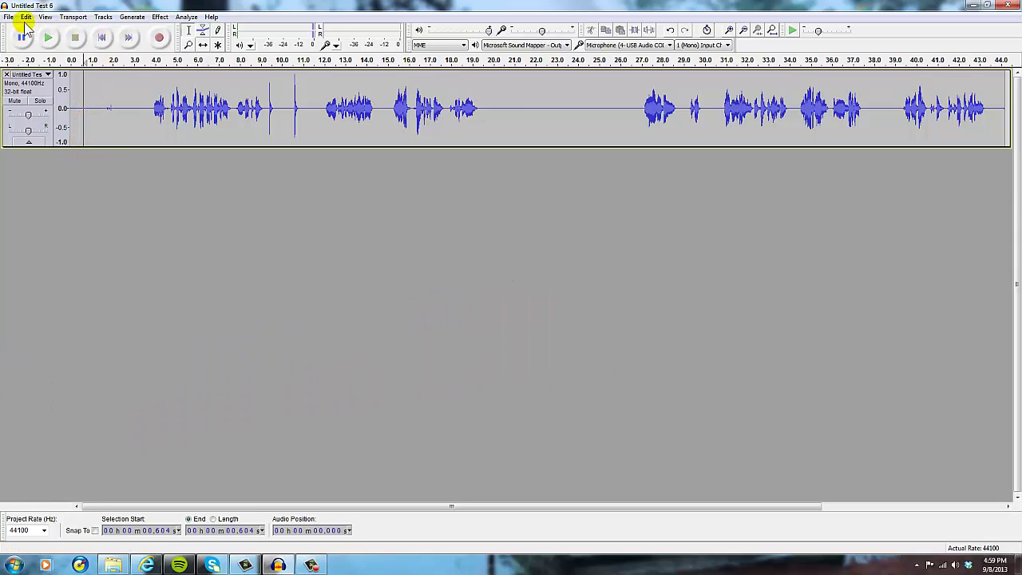
Step: Export Untitled Test 6 as a WAV (Microsoft) signed 16-bit PCM file, leaving metadata empty
{"action": "left_click", "coordinate": [8, 17]}
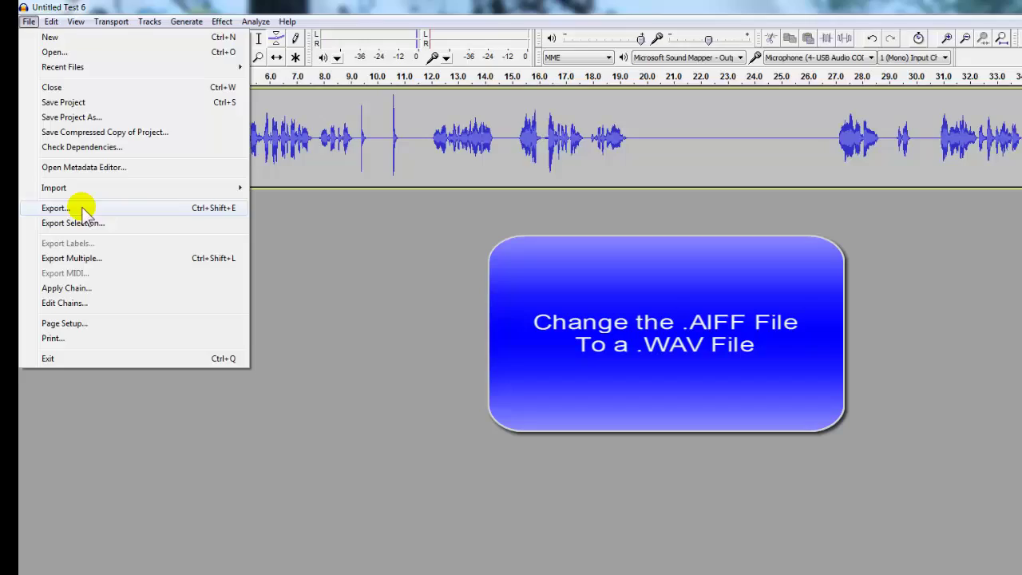
{"action": "left_click", "coordinate": [116, 268]}
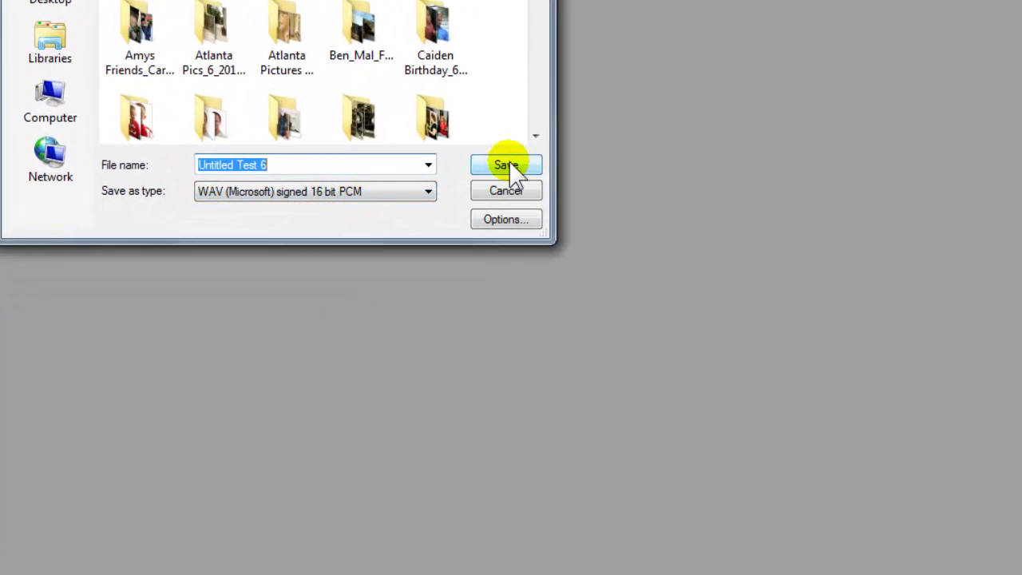
{"action": "left_click", "coordinate": [510, 165]}
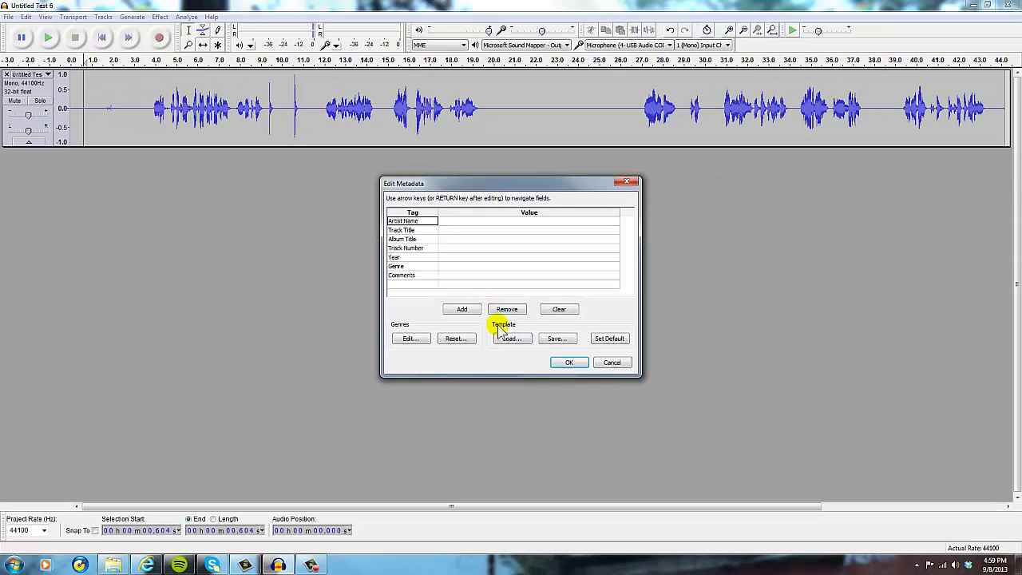
{"action": "left_click", "coordinate": [570, 364]}
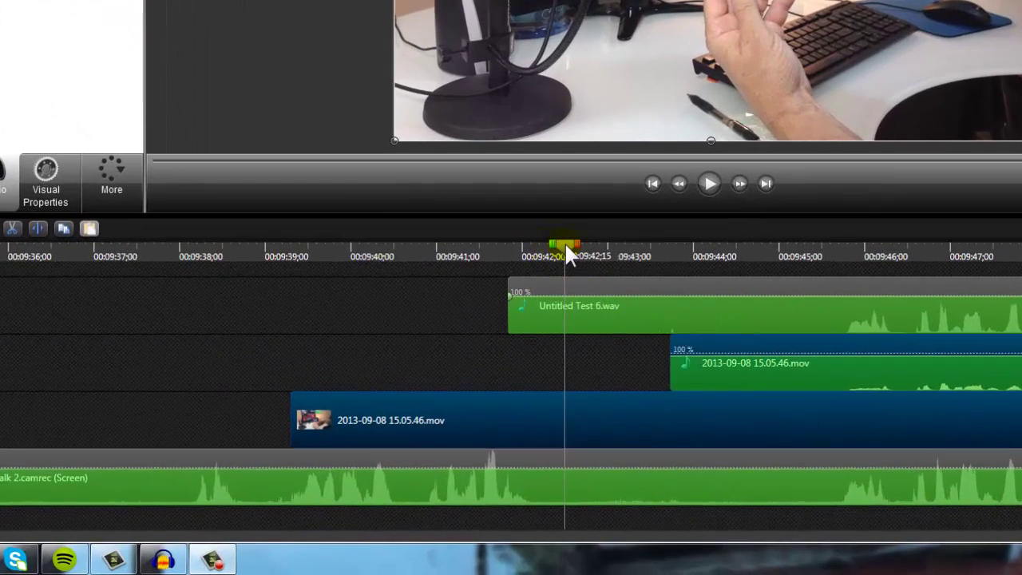
Step: Scrub the playhead between about 00:09:34 and 00:09:41 to review where Untitled Test 6.wav starts
{"action": "left_click_drag", "start_coordinate": [566, 247], "coordinate": [589, 247]}
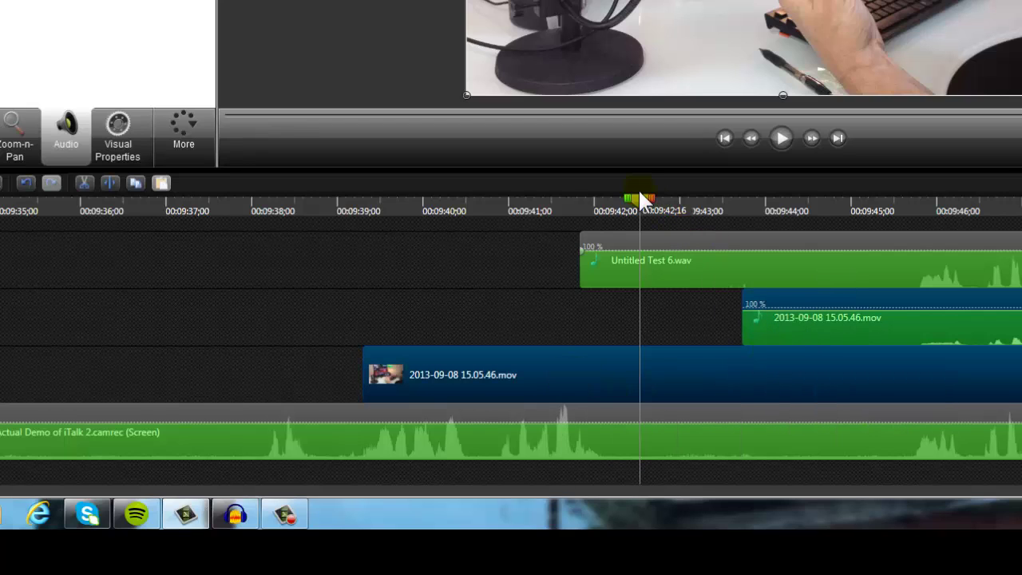
{"action": "left_click_drag", "start_coordinate": [646, 208], "coordinate": [559, 206]}
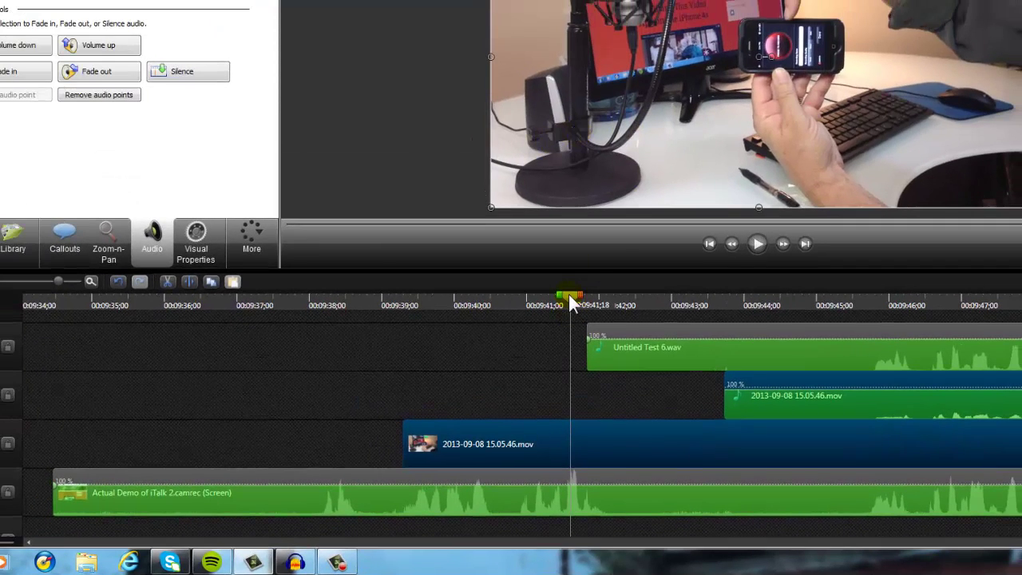
{"action": "left_click_drag", "start_coordinate": [571, 304], "coordinate": [320, 307]}
{"action": "left_click_drag", "start_coordinate": [293, 300], "coordinate": [41, 305]}
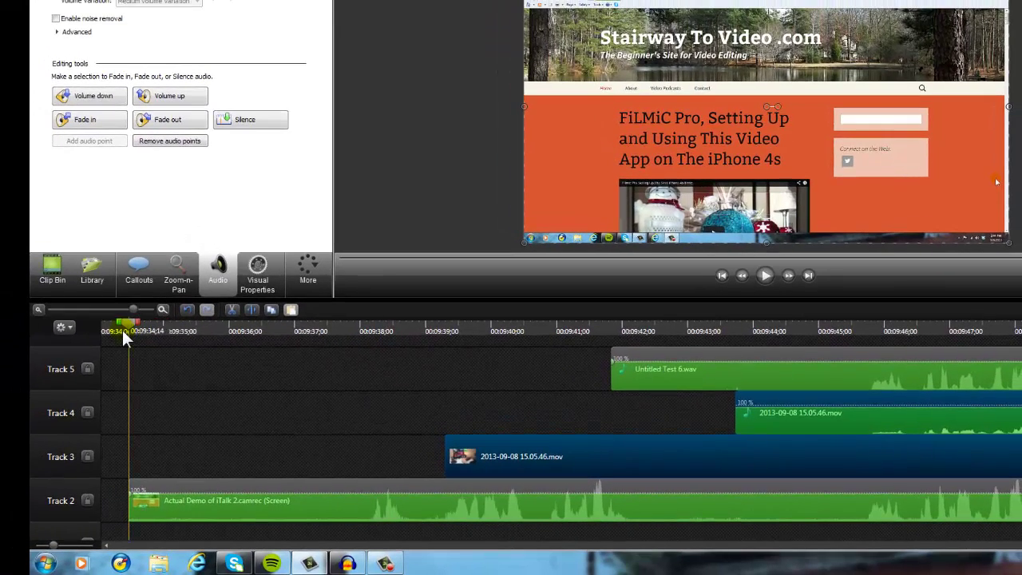
{"action": "left_click_drag", "start_coordinate": [122, 330], "coordinate": [513, 347]}
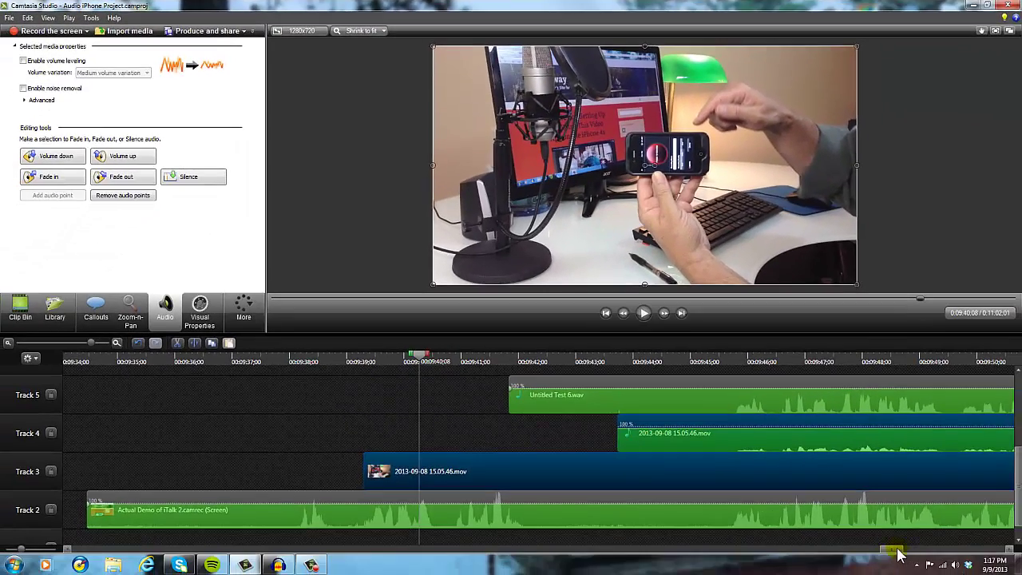
Step: Play the tracks from about 09:50;27 to check how Untitled Test 6.wav syncs
{"action": "left_click_drag", "start_coordinate": [898, 554], "coordinate": [901, 553]}
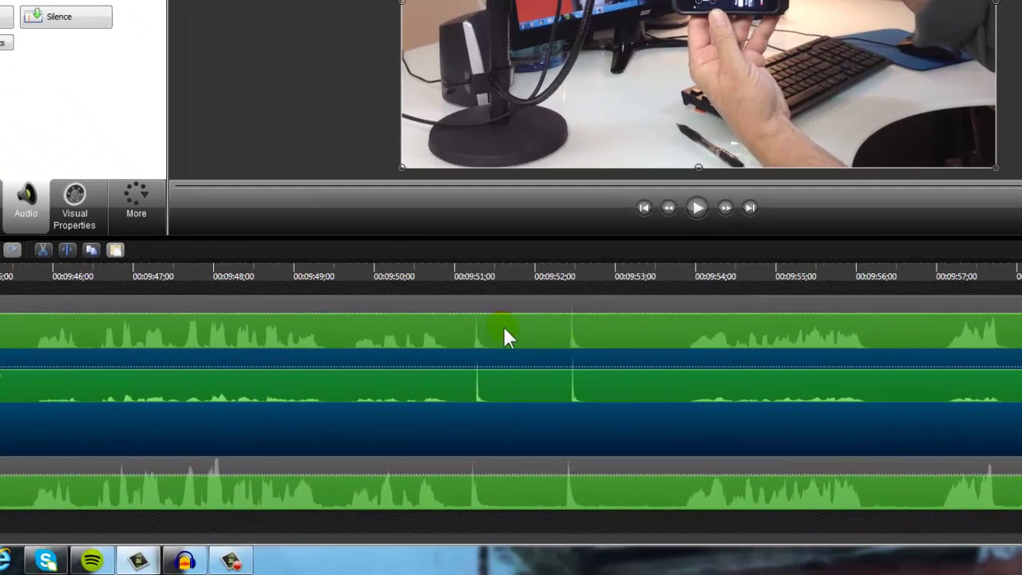
{"action": "left_click", "coordinate": [446, 272]}
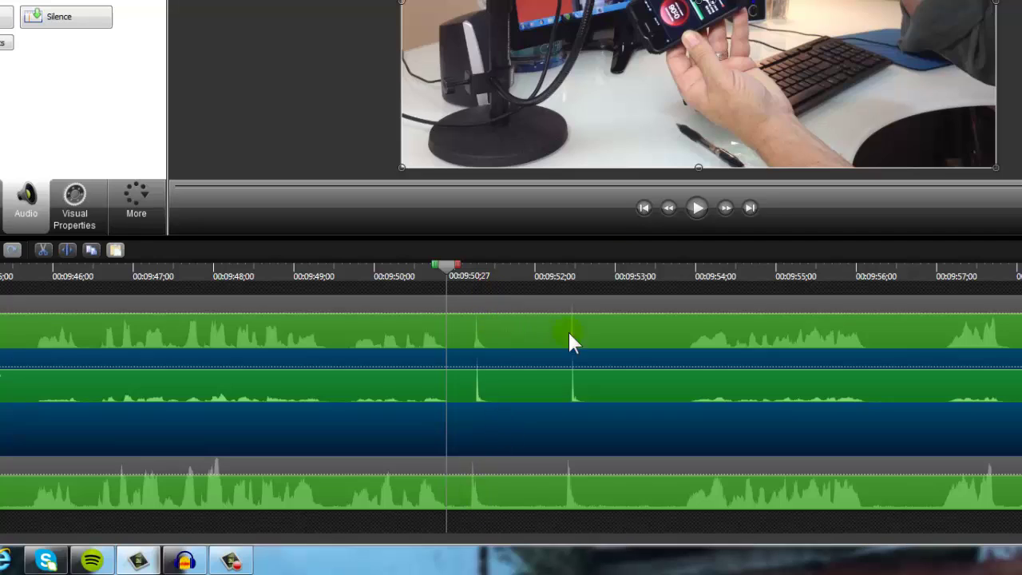
{"action": "left_click", "coordinate": [698, 208]}
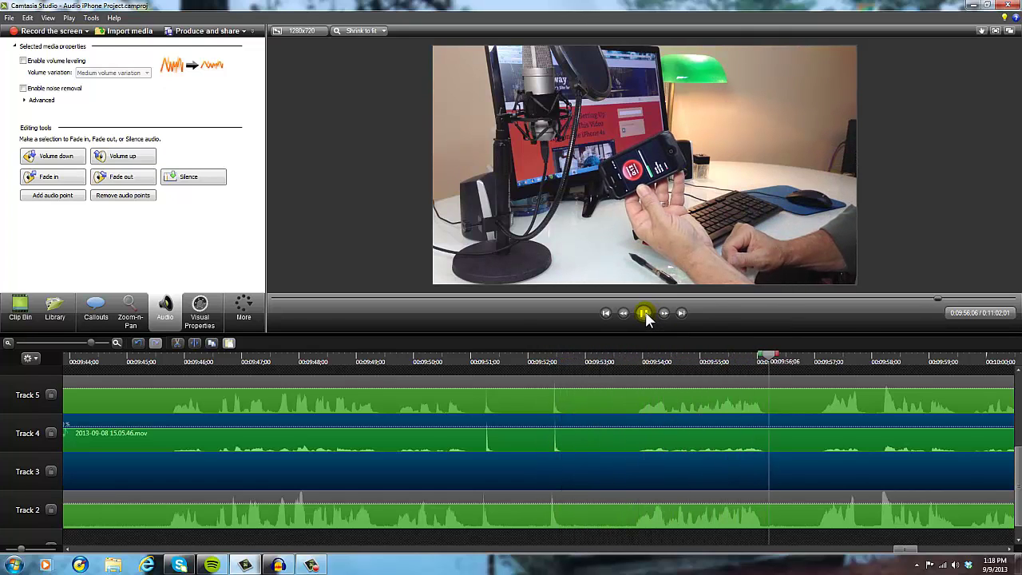
{"action": "left_click", "coordinate": [645, 314]}
{"action": "left_click_drag", "start_coordinate": [779, 359], "coordinate": [479, 365]}
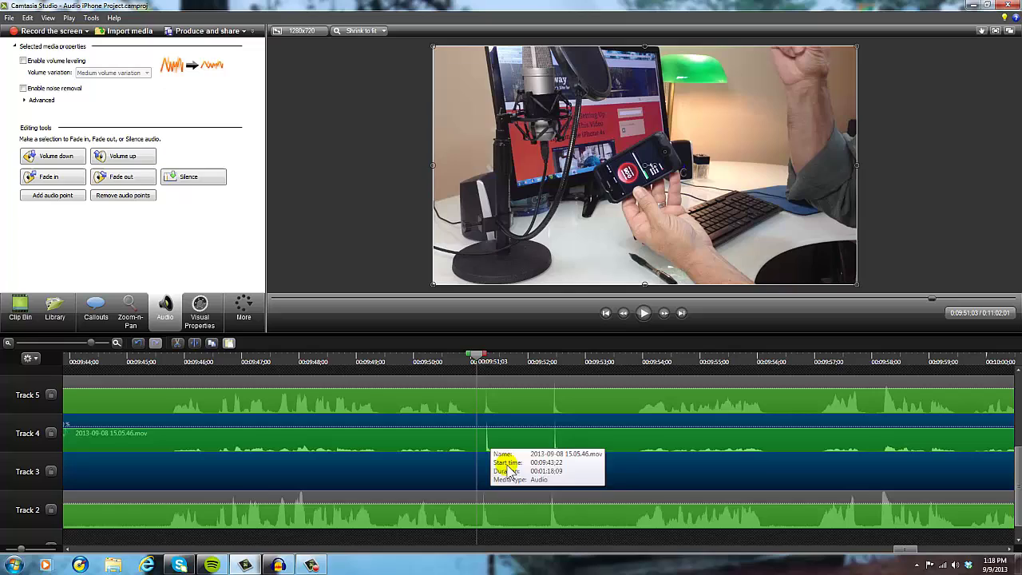
Step: Nudge the Untitled Test 6.wav clip on Track 5 slightly later to line up with the screen recording
{"action": "left_click", "coordinate": [500, 502]}
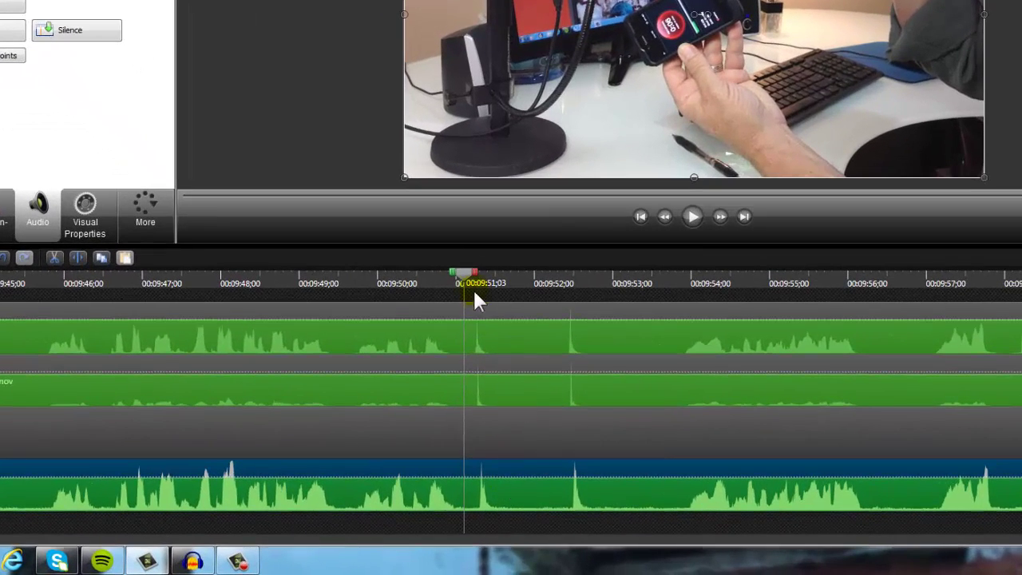
{"action": "left_click_drag", "start_coordinate": [471, 281], "coordinate": [461, 279]}
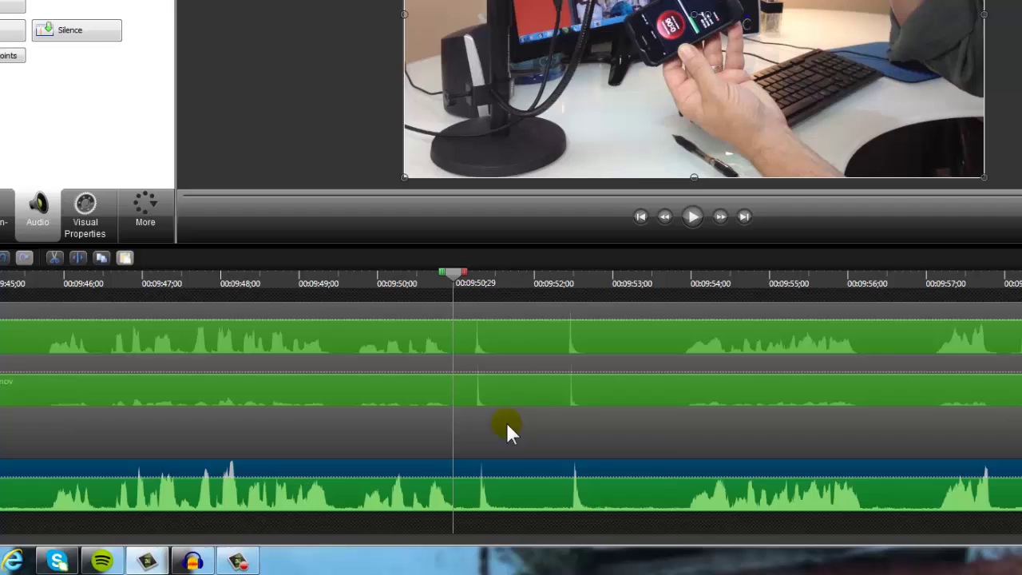
{"action": "left_click", "coordinate": [521, 333]}
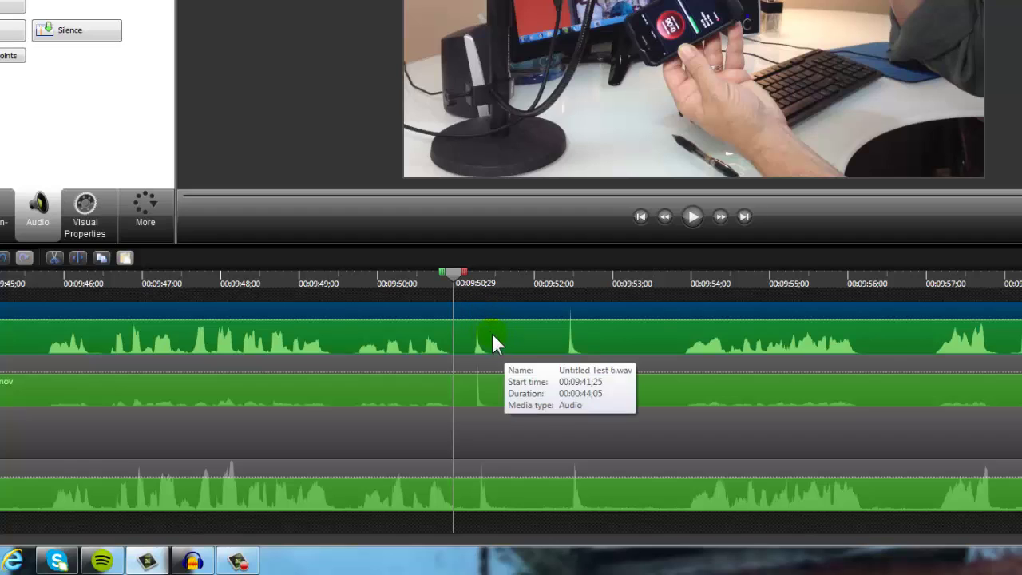
{"action": "mouse_move", "coordinate": [494, 335]}
{"action": "left_mouse_down"}
{"action": "mouse_move", "coordinate": [506, 330]}
{"action": "mouse_move", "coordinate": [494, 333]}
{"action": "mouse_move", "coordinate": [490, 381]}
{"action": "mouse_move", "coordinate": [478, 335]}
{"action": "left_mouse_up"}
{"action": "left_click_drag", "start_coordinate": [460, 286], "coordinate": [335, 283]}
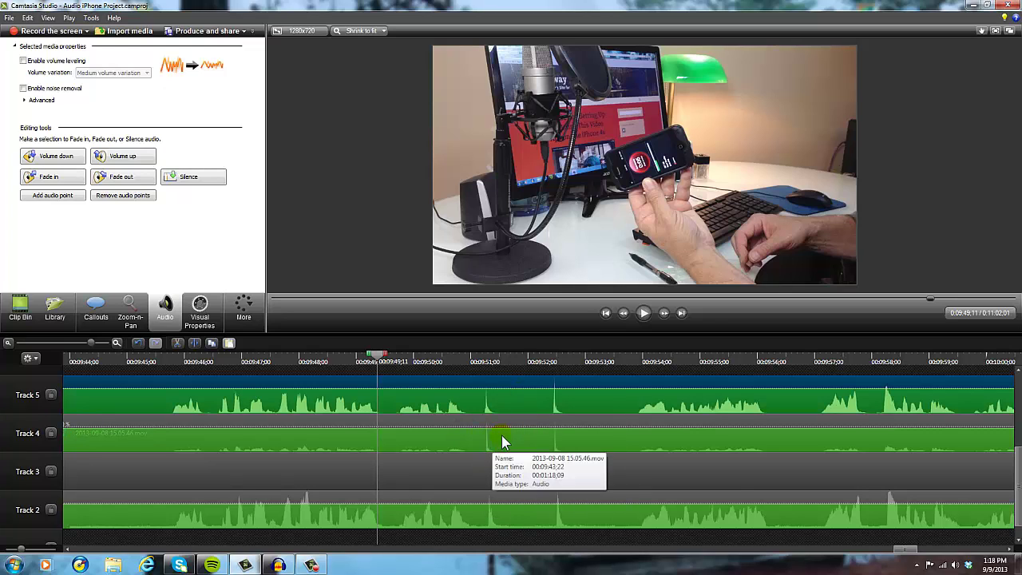
Step: Replay around the sync spike near 09:51 to confirm alignment, then silence Track 4's camera audio
{"action": "left_click", "coordinate": [504, 511]}
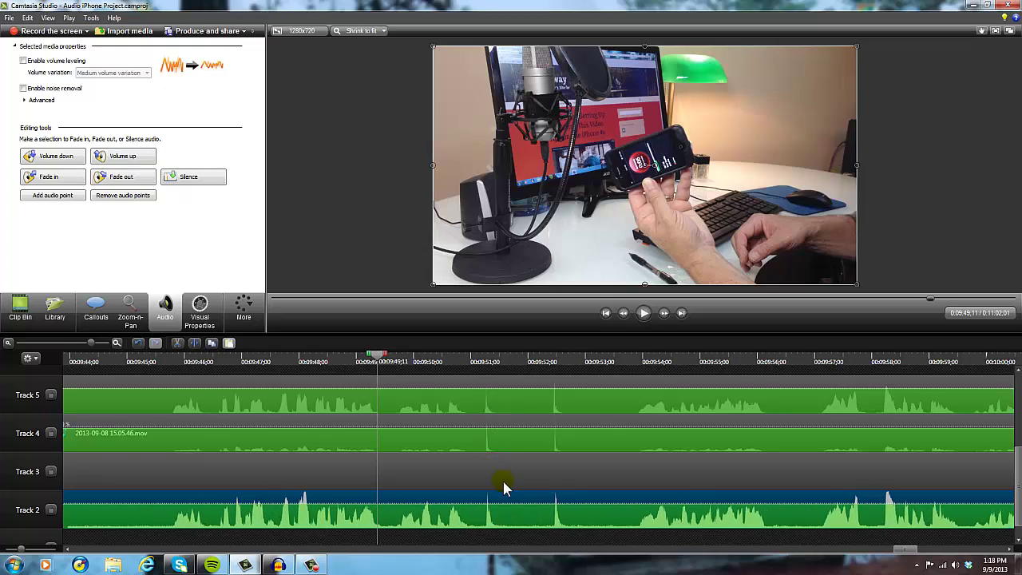
{"action": "left_click_drag", "start_coordinate": [378, 356], "coordinate": [484, 365]}
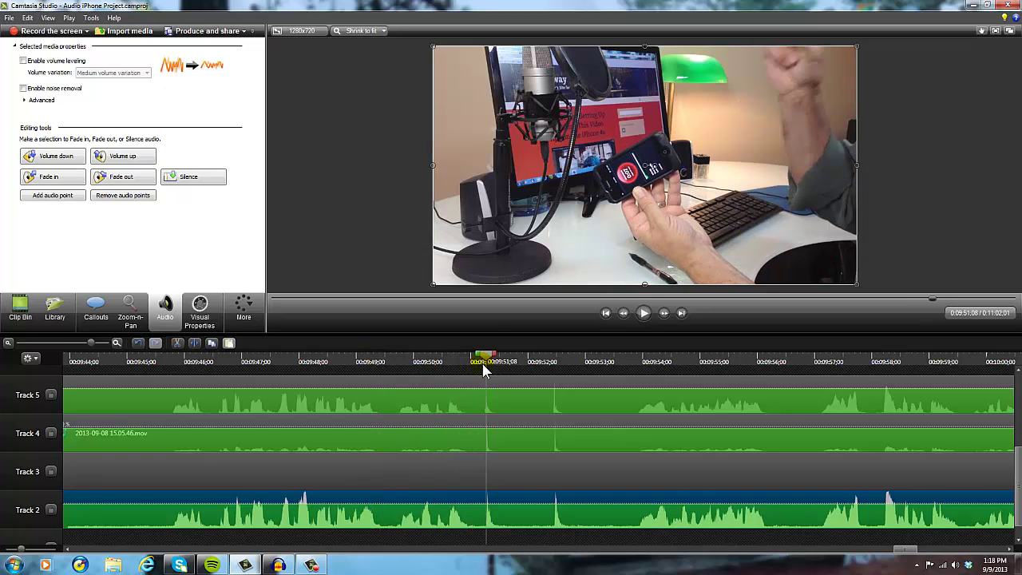
{"action": "left_click", "coordinate": [496, 509]}
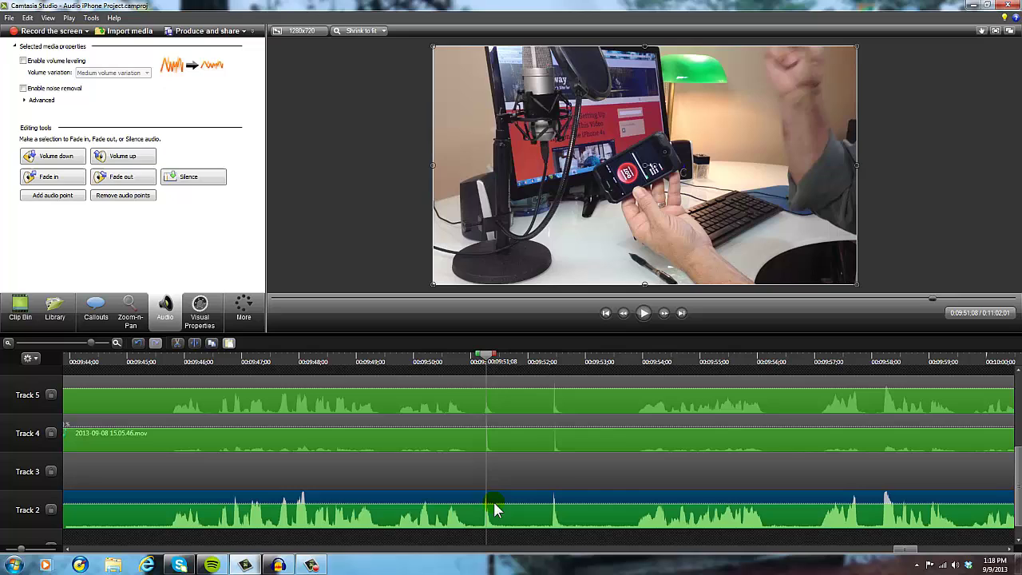
{"action": "left_click_drag", "start_coordinate": [486, 356], "coordinate": [469, 361]}
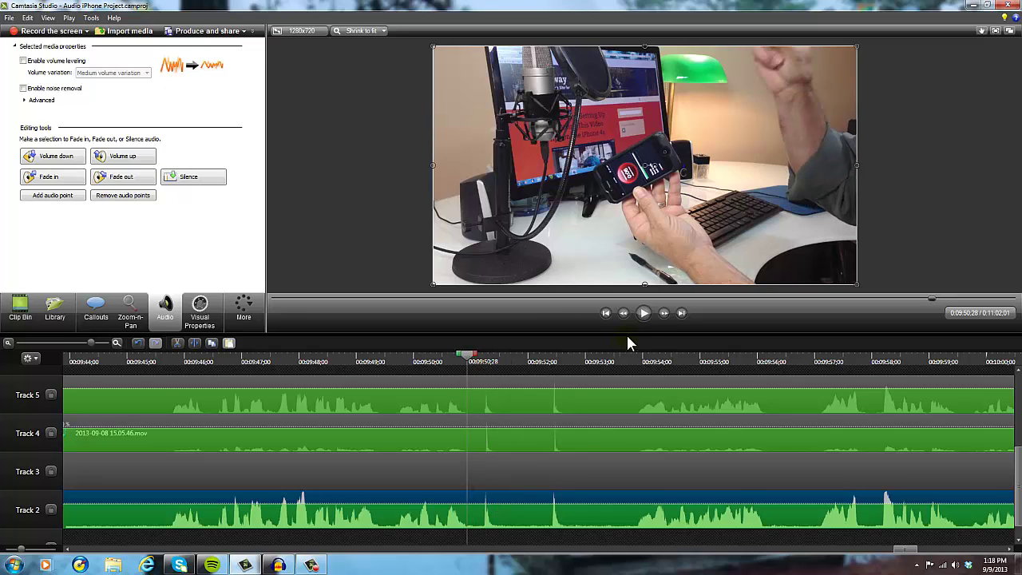
{"action": "left_click", "coordinate": [643, 312]}
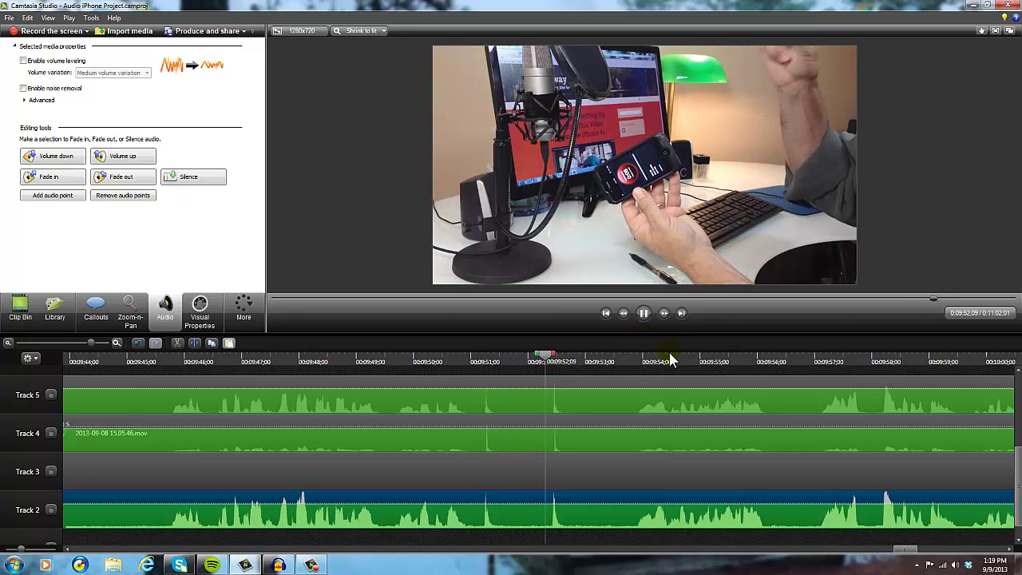
{"action": "left_click", "coordinate": [644, 312]}
{"action": "left_click_drag", "start_coordinate": [651, 363], "coordinate": [421, 361]}
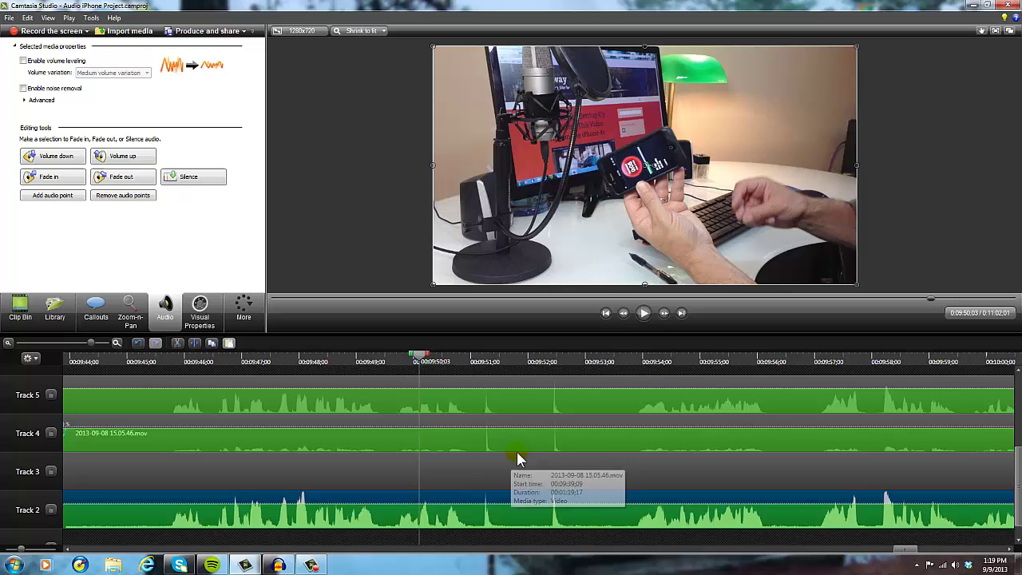
{"action": "left_click_drag", "start_coordinate": [522, 428], "coordinate": [516, 449]}
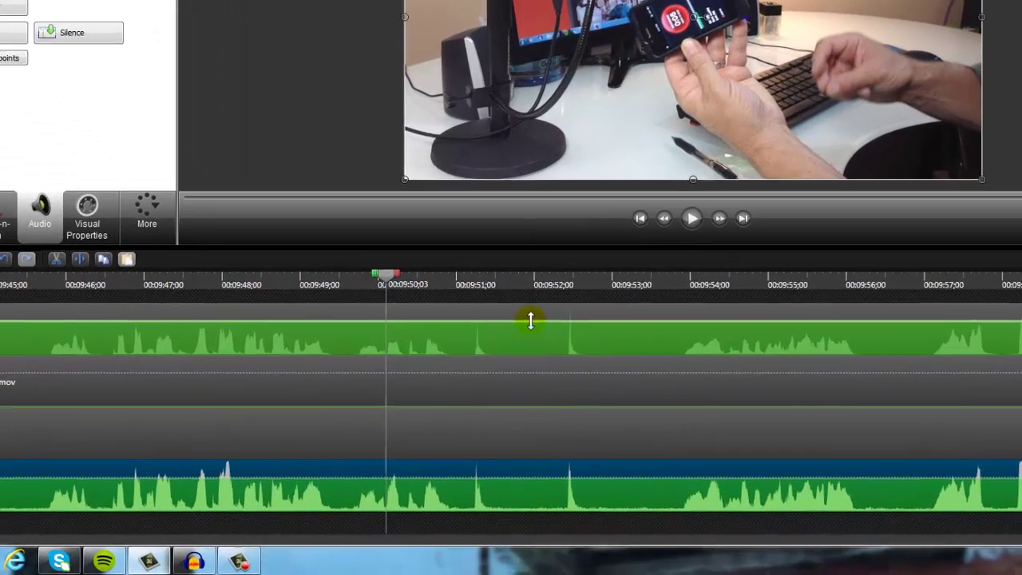
Step: Mute Track 5, play Track 2's audio alone from about 09:50;22, then restore the silenced tracks' volume
{"action": "left_click_drag", "start_coordinate": [530, 321], "coordinate": [522, 355]}
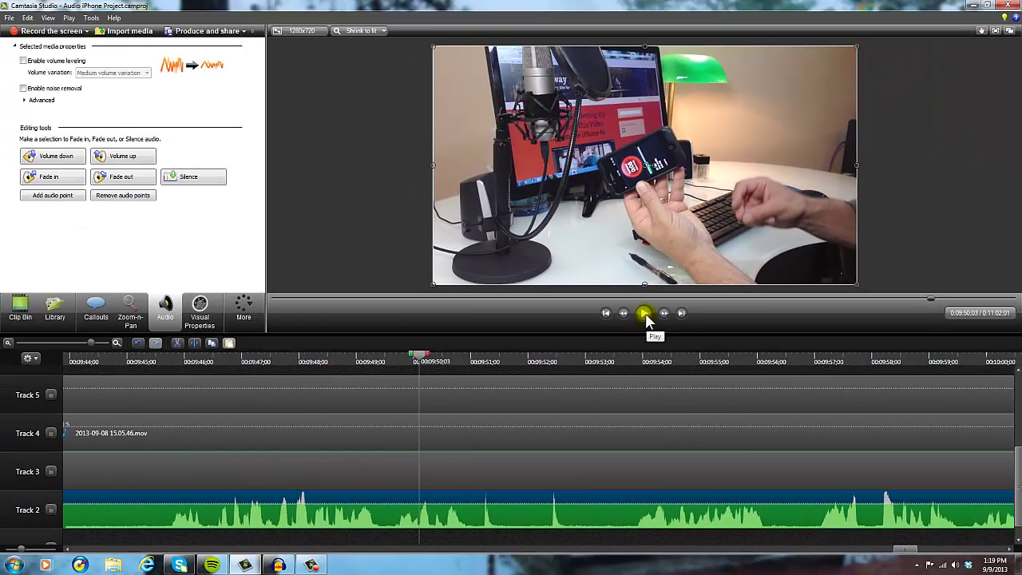
{"action": "left_click", "coordinate": [644, 313]}
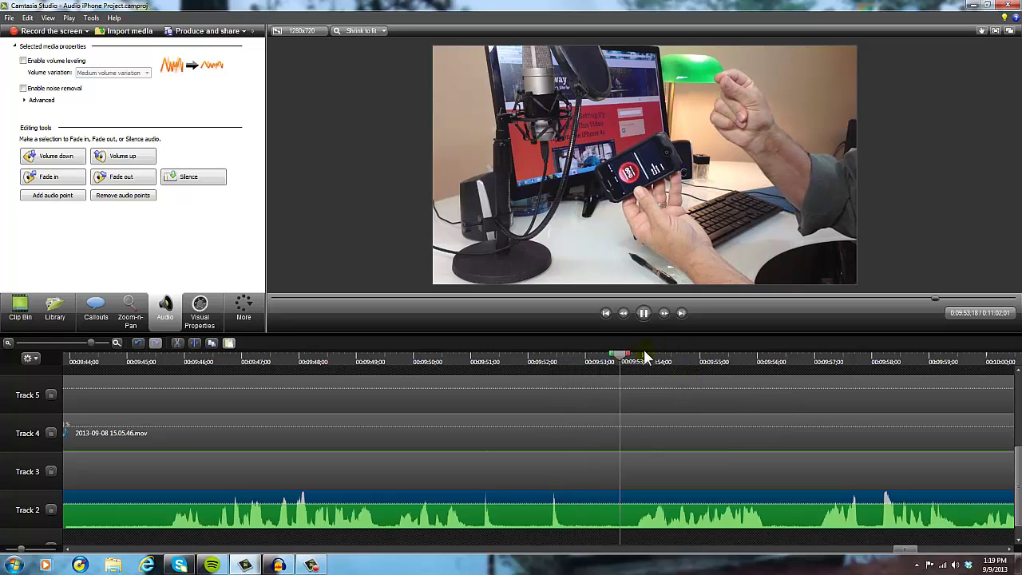
{"action": "left_click", "coordinate": [644, 313]}
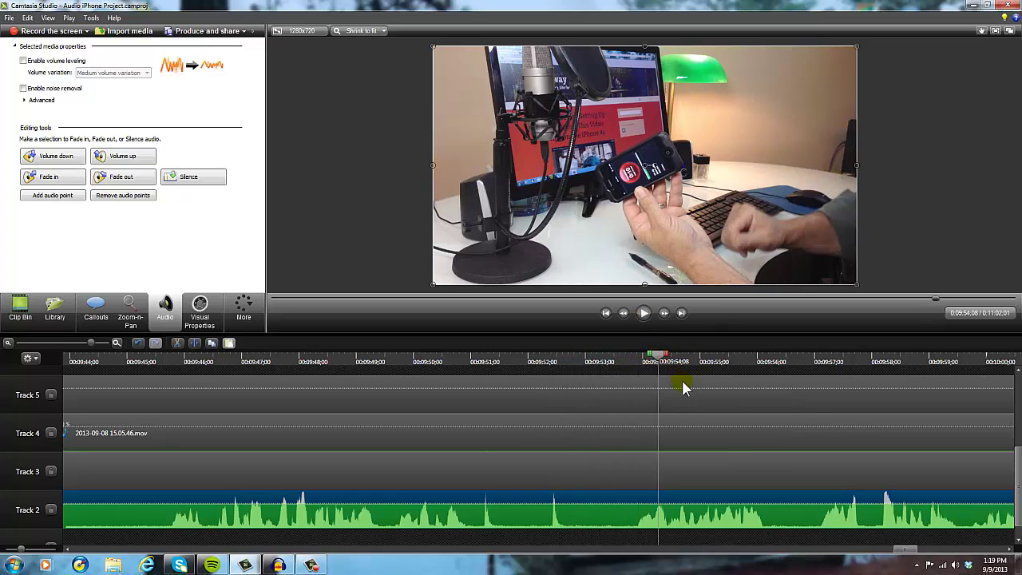
{"action": "left_click_drag", "start_coordinate": [658, 361], "coordinate": [455, 362]}
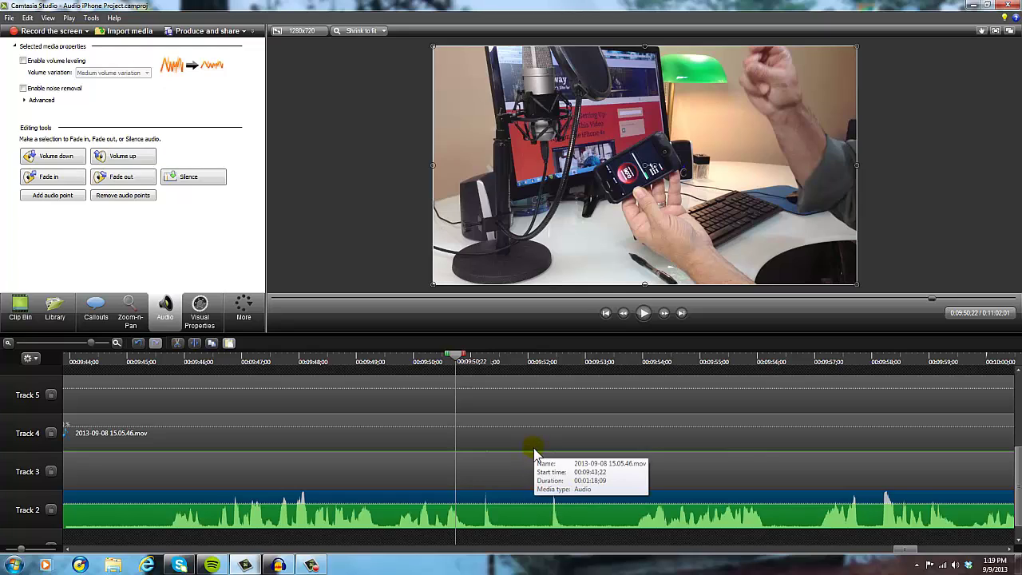
{"action": "left_click_drag", "start_coordinate": [533, 456], "coordinate": [538, 378]}
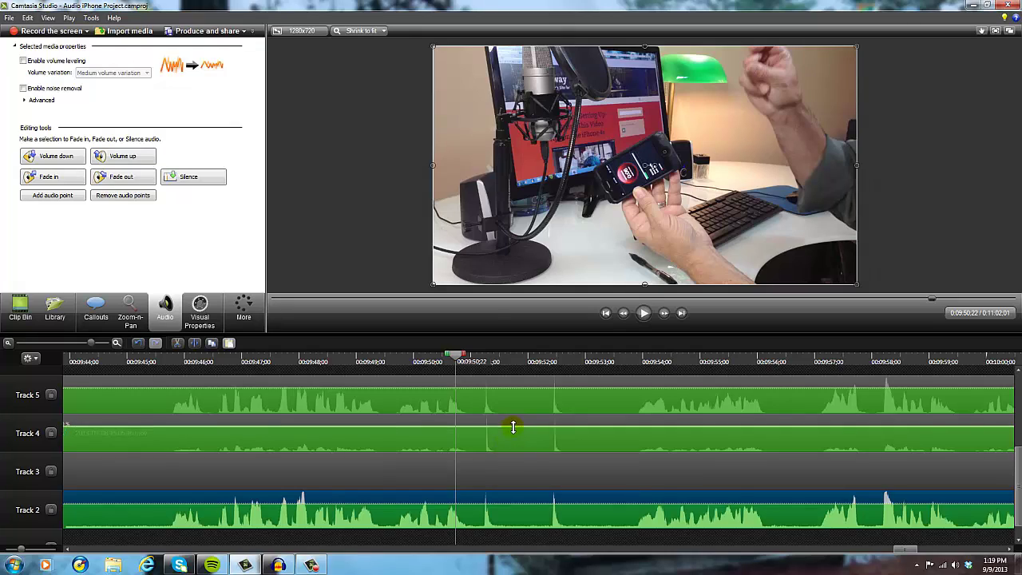
Step: Silence Track 4's camera audio again and play the timeline from 09:50;22
{"action": "left_click_drag", "start_coordinate": [511, 427], "coordinate": [511, 542]}
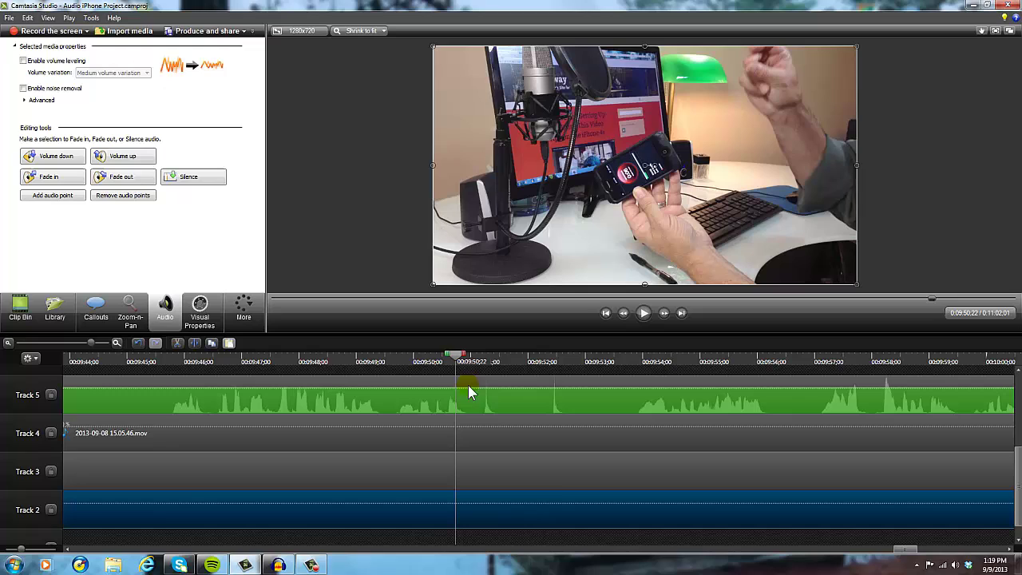
{"action": "left_click", "coordinate": [643, 313]}
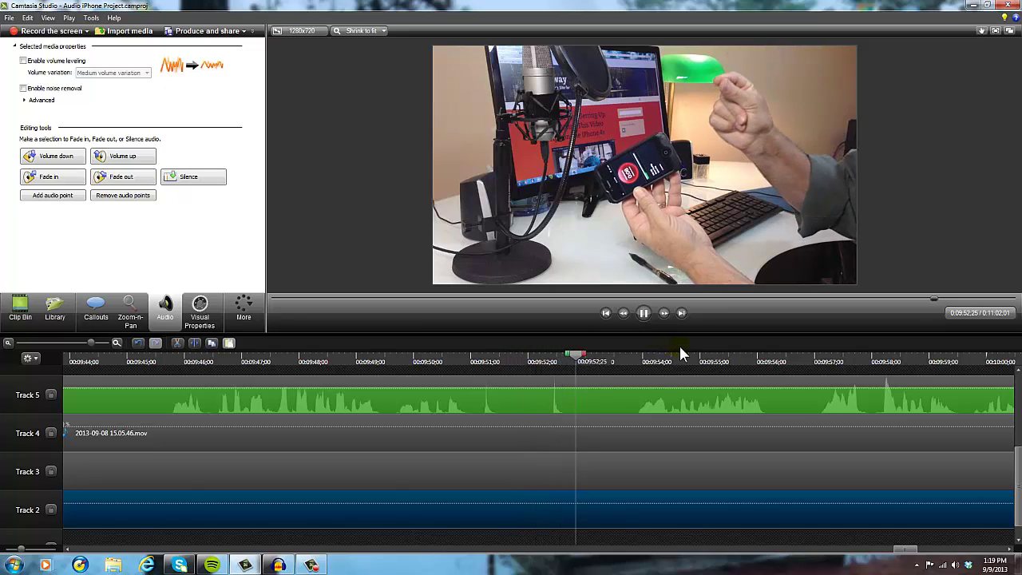
{"action": "left_click", "coordinate": [644, 313]}
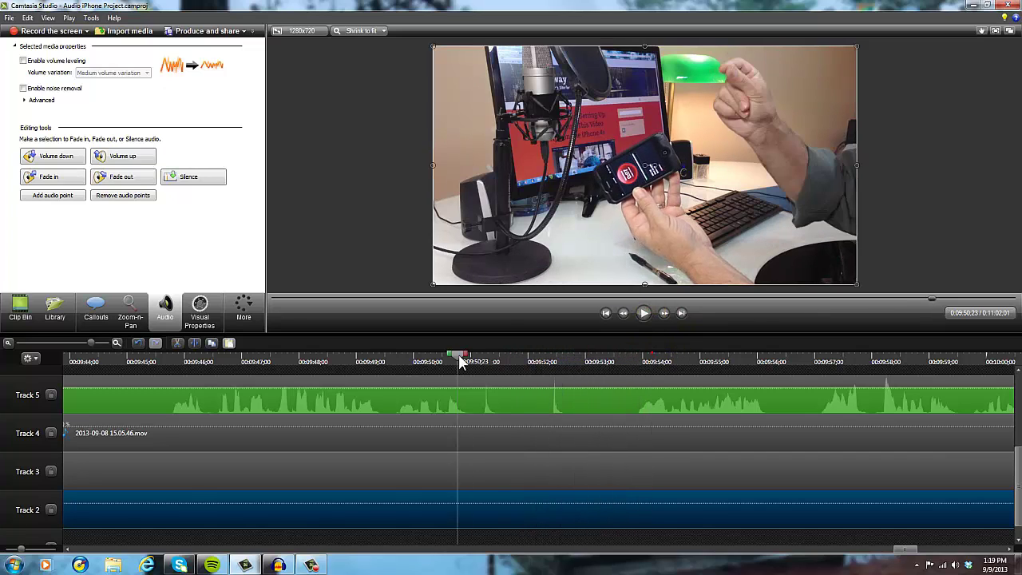
Step: Play the Untitled Test 6.wav clip on Track 5 alone from about 09:51 to 09:54
{"action": "left_click", "coordinate": [519, 392]}
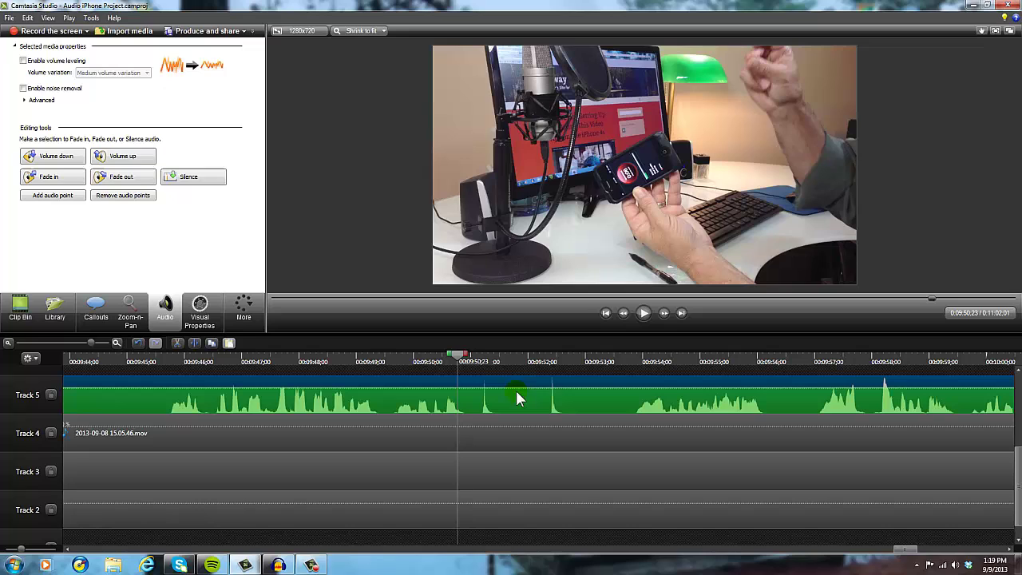
{"action": "left_click", "coordinate": [643, 313]}
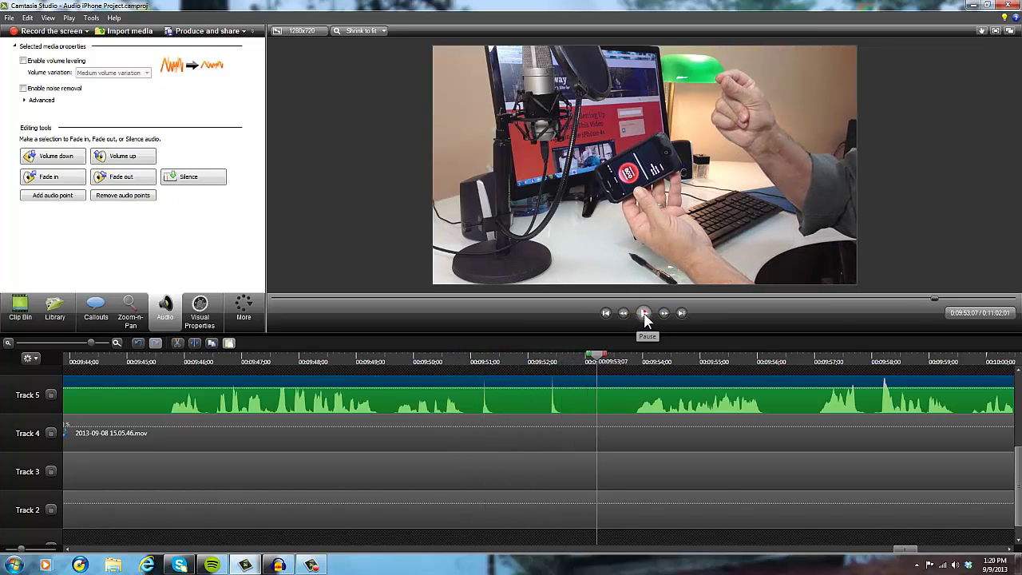
{"action": "left_click", "coordinate": [645, 313]}
{"action": "left_click_drag", "start_coordinate": [511, 355], "coordinate": [484, 361]}
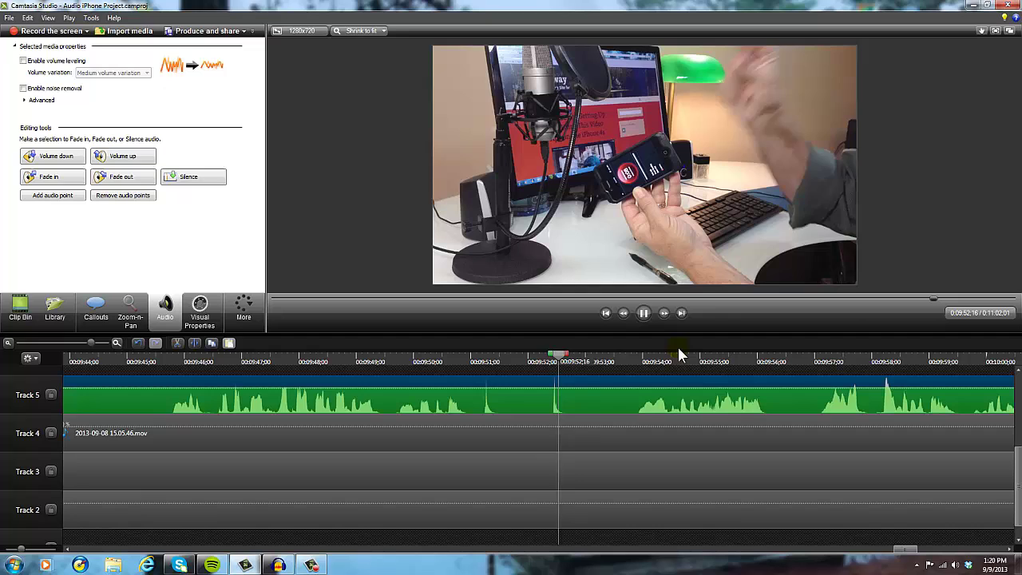
{"action": "left_click", "coordinate": [643, 313]}
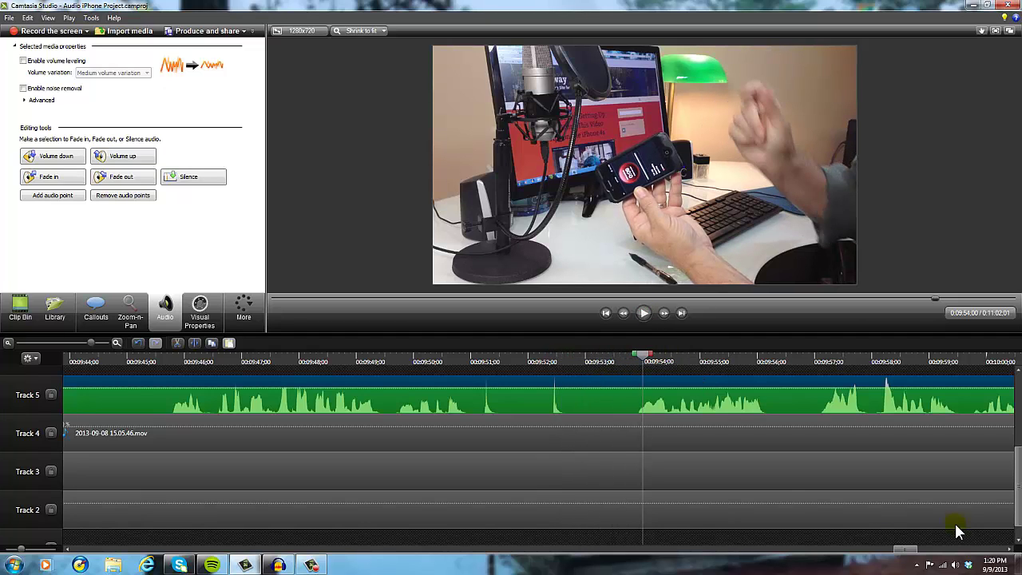
{"action": "mouse_move", "coordinate": [911, 552]}
{"action": "left_mouse_down"}
{"action": "mouse_move", "coordinate": [877, 553]}
{"action": "mouse_move", "coordinate": [890, 552]}
{"action": "left_mouse_up"}
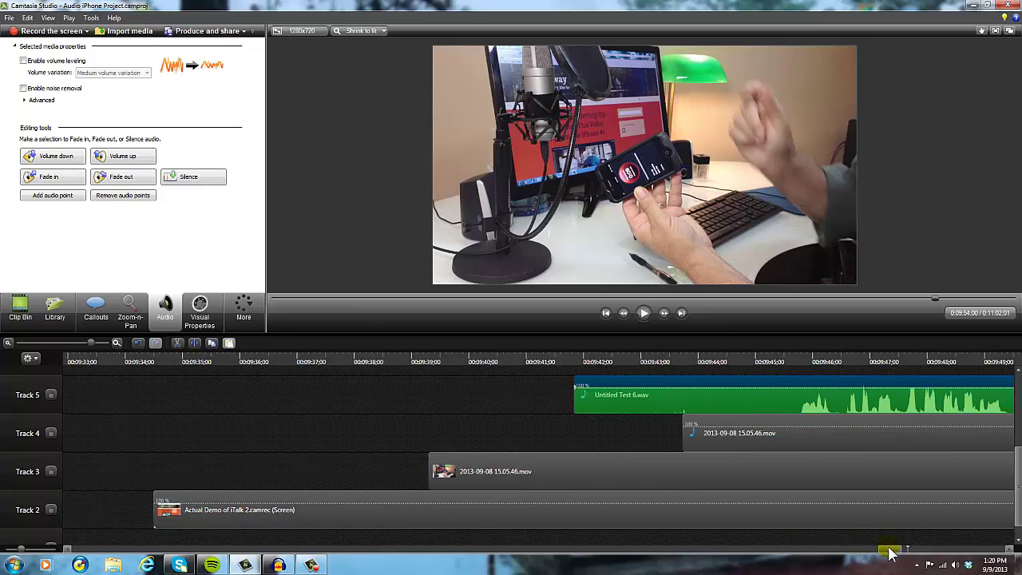